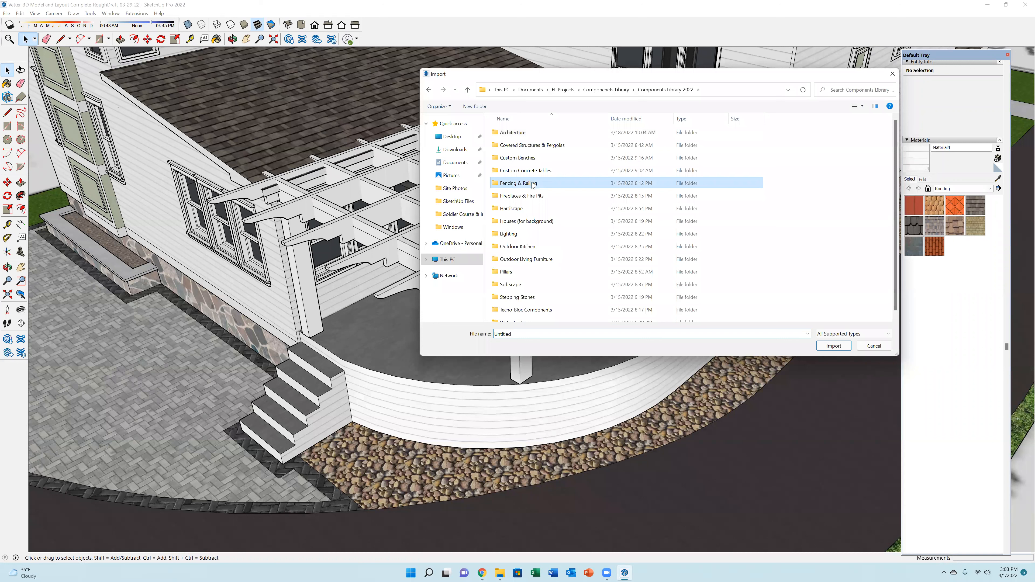
Step: Import the Fence_Wood_Horizontal component from the Fencing & Railing folder into the model
{"action": "double_click", "coordinate": [532, 184]}
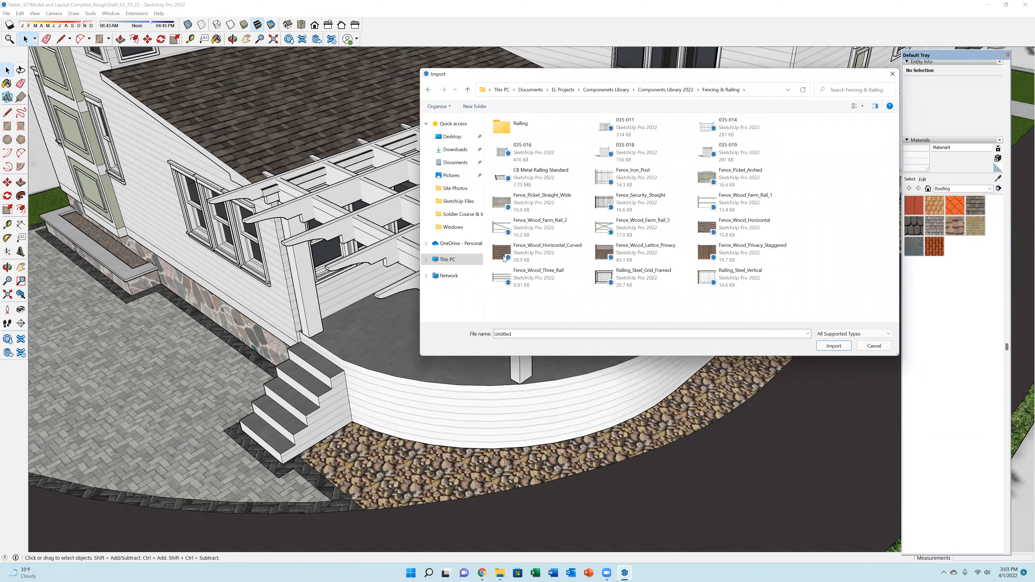
{"action": "left_click", "coordinate": [730, 227]}
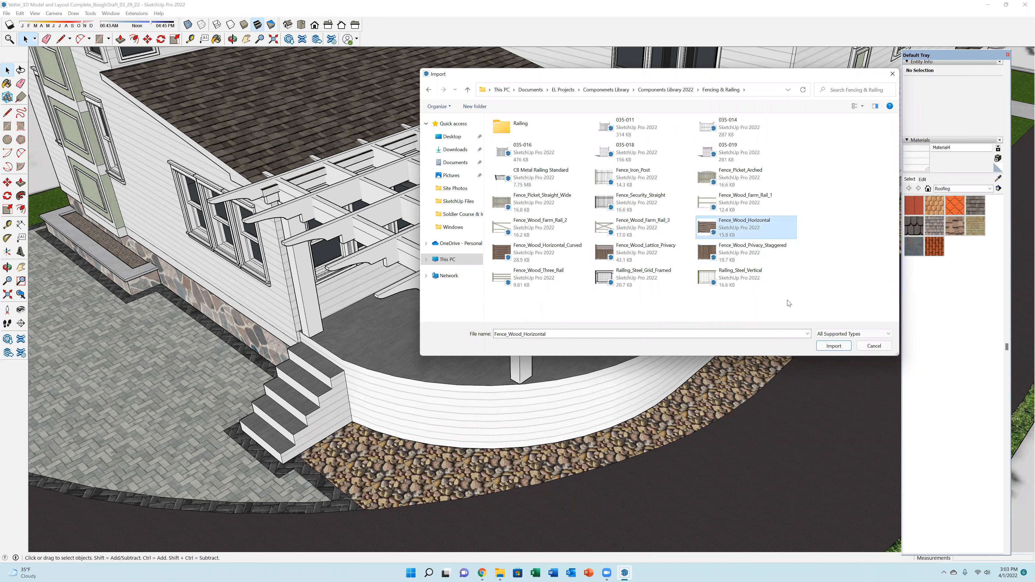
{"action": "left_click", "coordinate": [821, 346]}
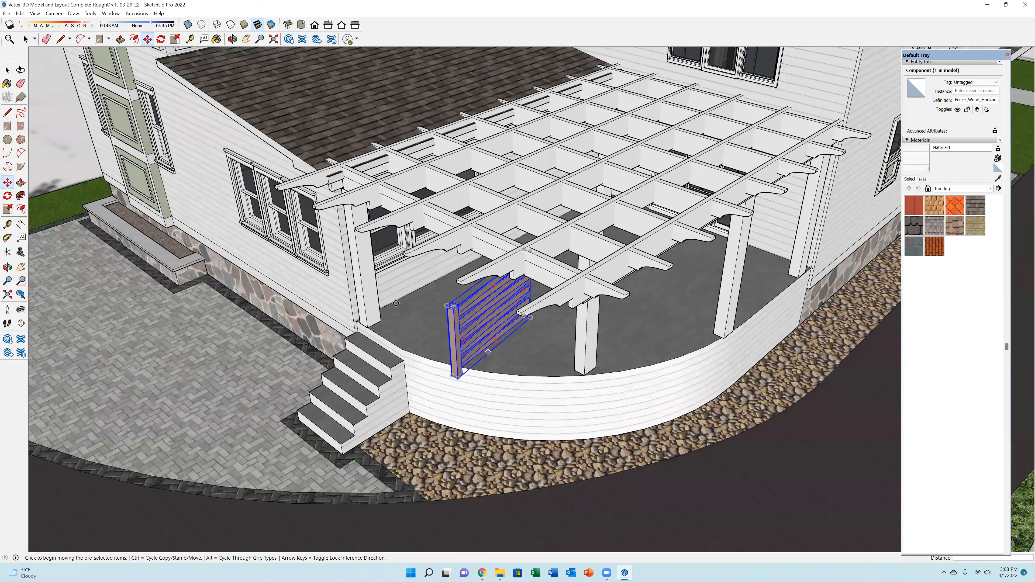
Step: Move and rotate the wooden fence panel to line up along the patio's curved edge beside the pergola post
{"action": "left_click", "coordinate": [594, 331]}
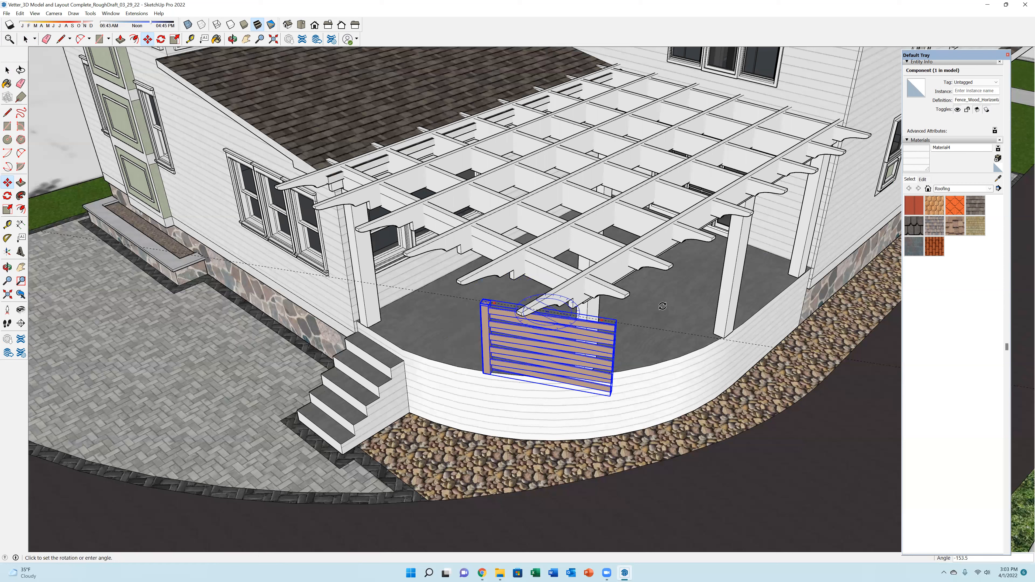
{"action": "left_click", "coordinate": [565, 355]}
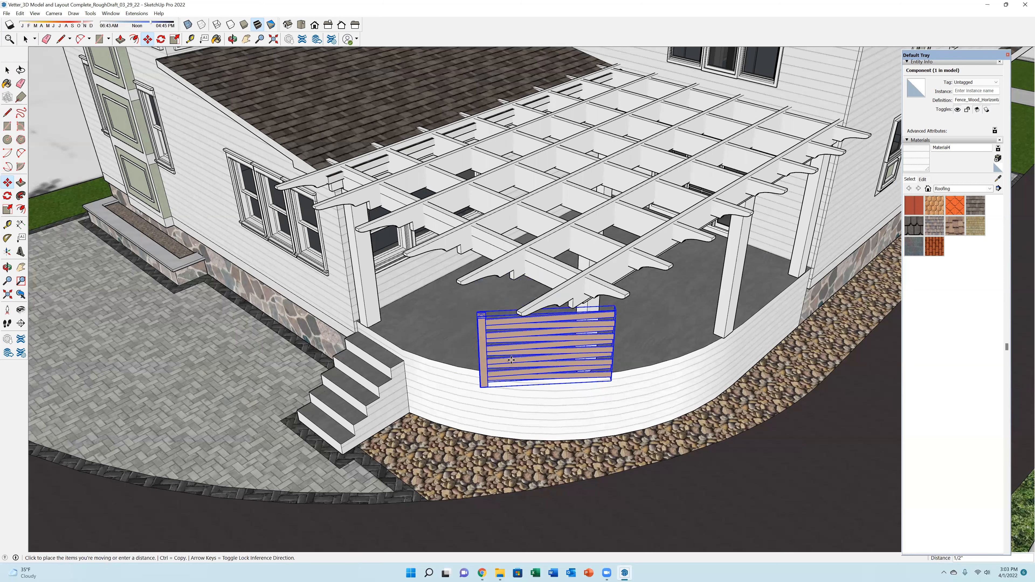
{"action": "middle_click_drag", "start_coordinate": [510, 358], "coordinate": [500, 327]}
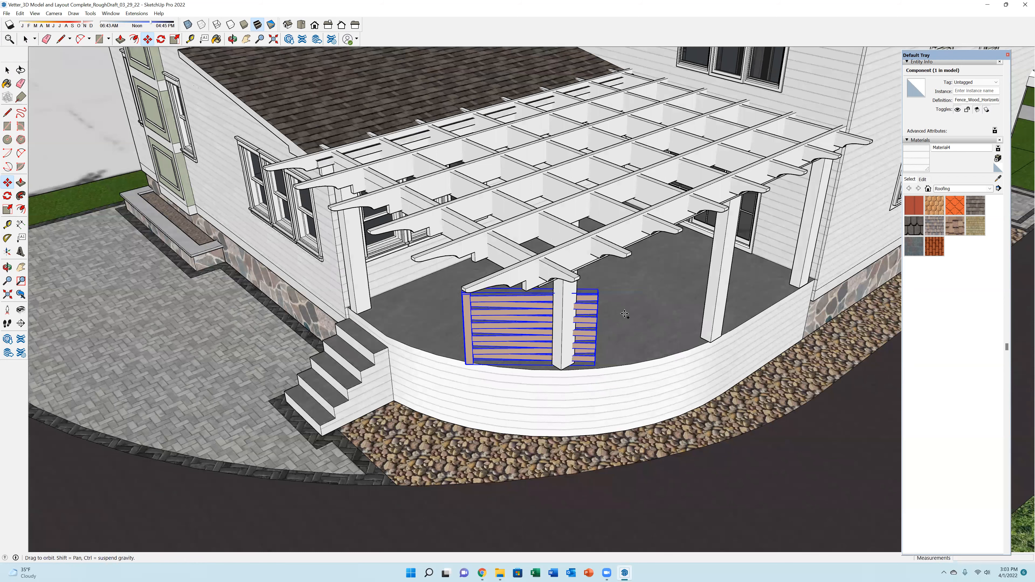
{"action": "middle_click_drag", "start_coordinate": [538, 393], "coordinate": [581, 315]}
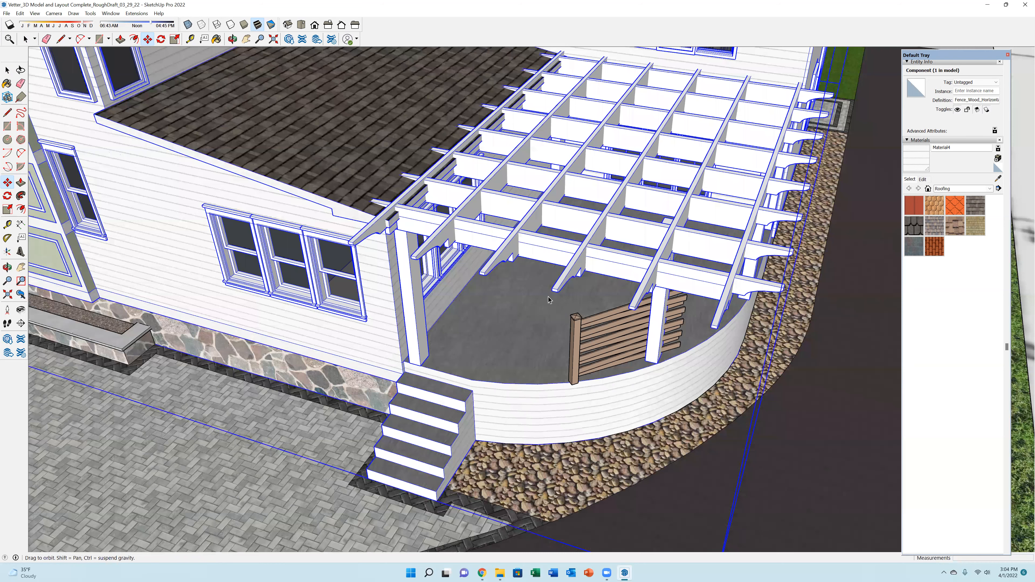
Step: Copy the fence panel along the curved patio edge and rotate the copy to follow the curve
{"action": "left_click", "coordinate": [161, 40]}
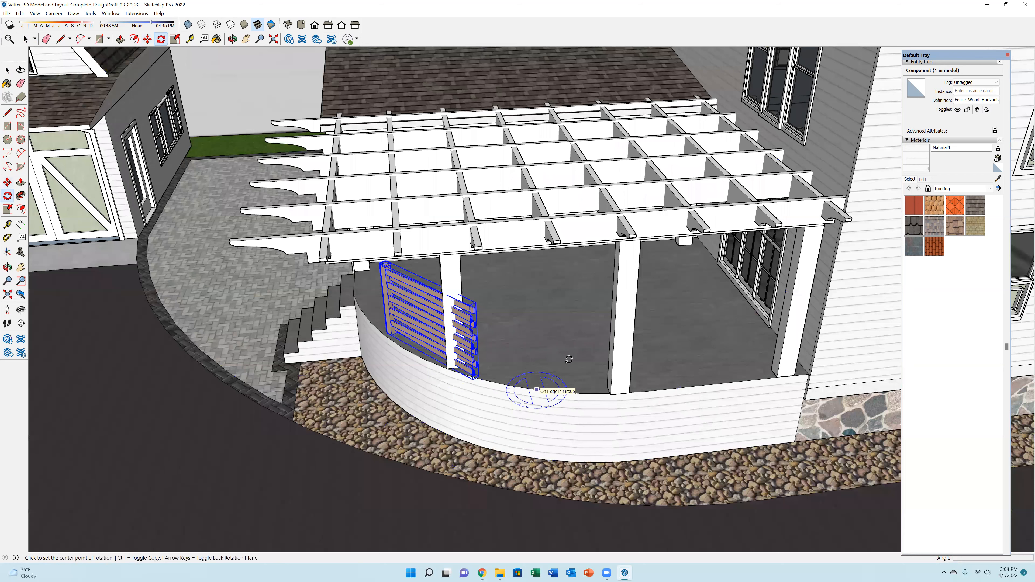
{"action": "middle_click_drag", "start_coordinate": [608, 364], "coordinate": [583, 251]}
{"action": "left_click", "coordinate": [582, 253]}
{"action": "left_click", "coordinate": [489, 335]}
{"action": "left_click", "coordinate": [573, 343]}
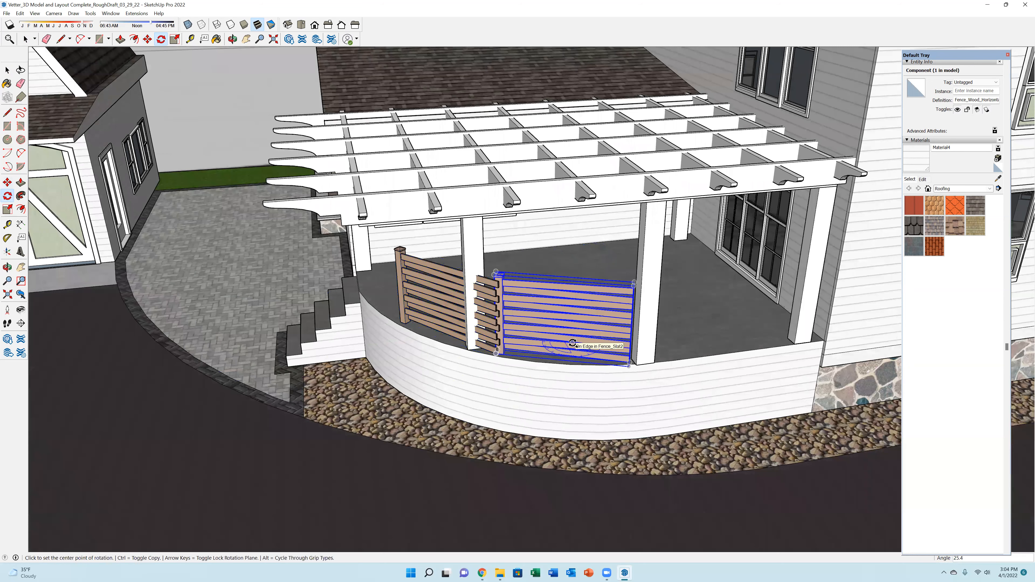
Step: Undo the placement of the wooden fence panels along the patio edge
{"action": "middle_click_drag", "start_coordinate": [444, 350], "coordinate": [842, 282]}
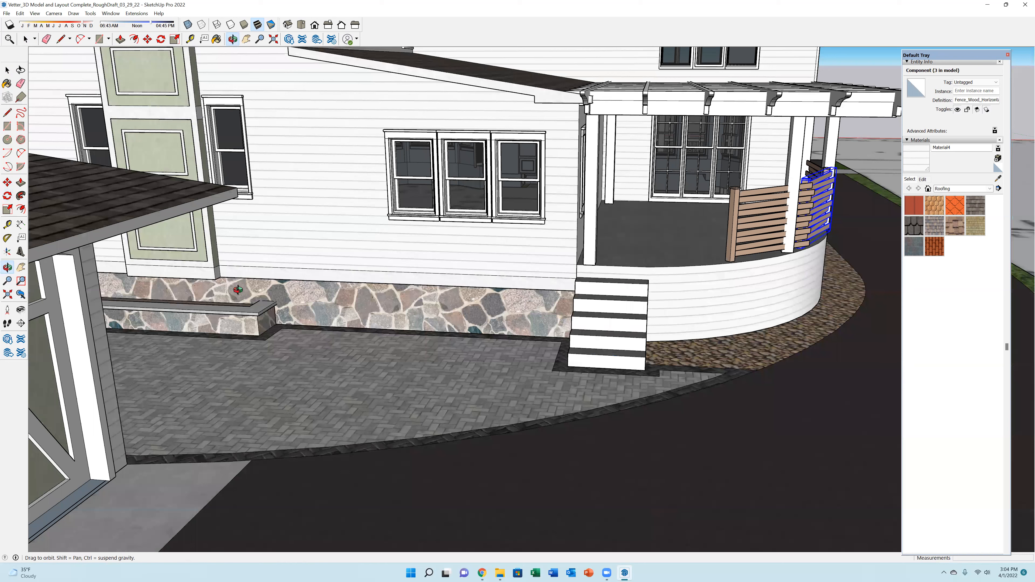
{"action": "middle_click_drag", "start_coordinate": [621, 353], "coordinate": [756, 359]}
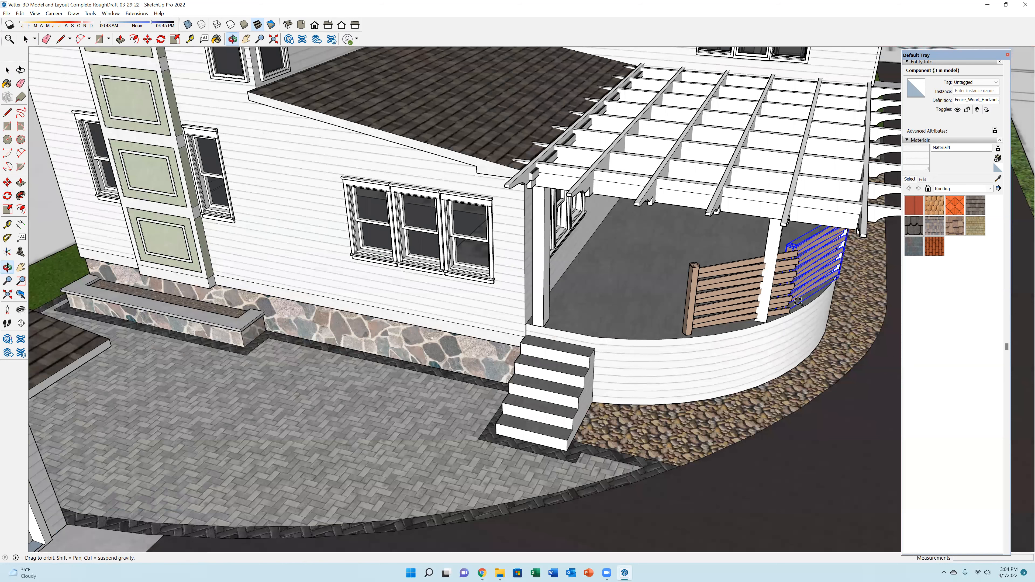
{"action": "key", "text": "ctrl+z"}
{"action": "key", "text": "ctrl+z"}
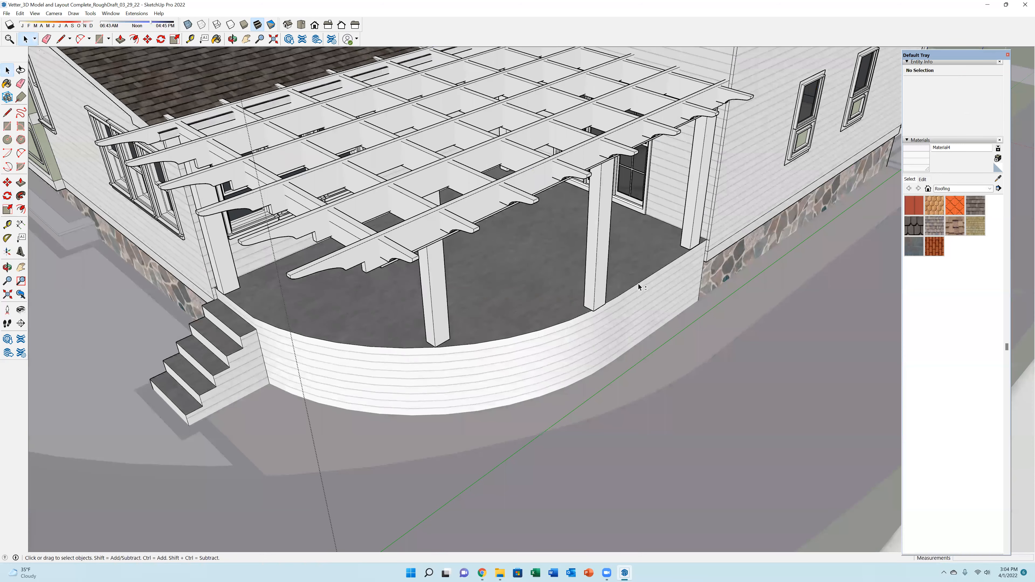
Step: Hide the pergola component and select the patio's curved outer top edge
{"action": "left_click", "coordinate": [505, 331]}
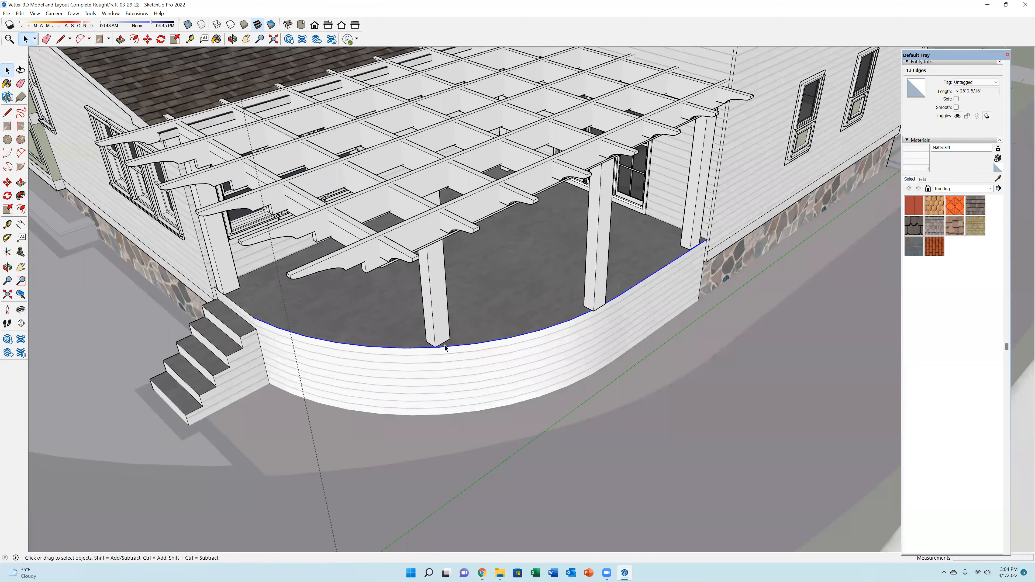
{"action": "left_click", "coordinate": [393, 231]}
{"action": "right_click", "coordinate": [418, 258]}
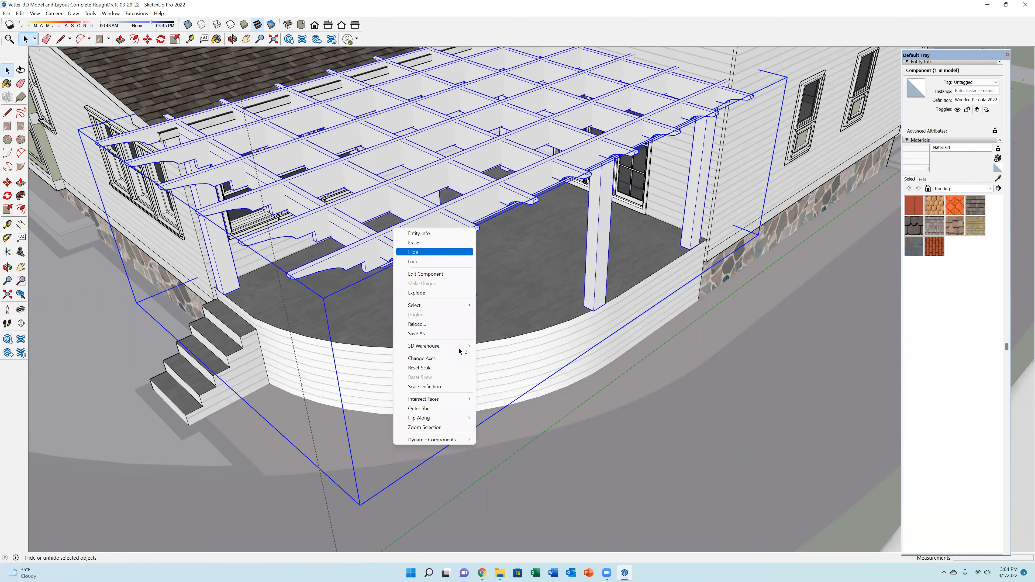
{"action": "left_click", "coordinate": [435, 252]}
{"action": "left_click", "coordinate": [491, 342], "text": "shift"}
{"action": "left_click", "coordinate": [627, 285], "text": "shift"}
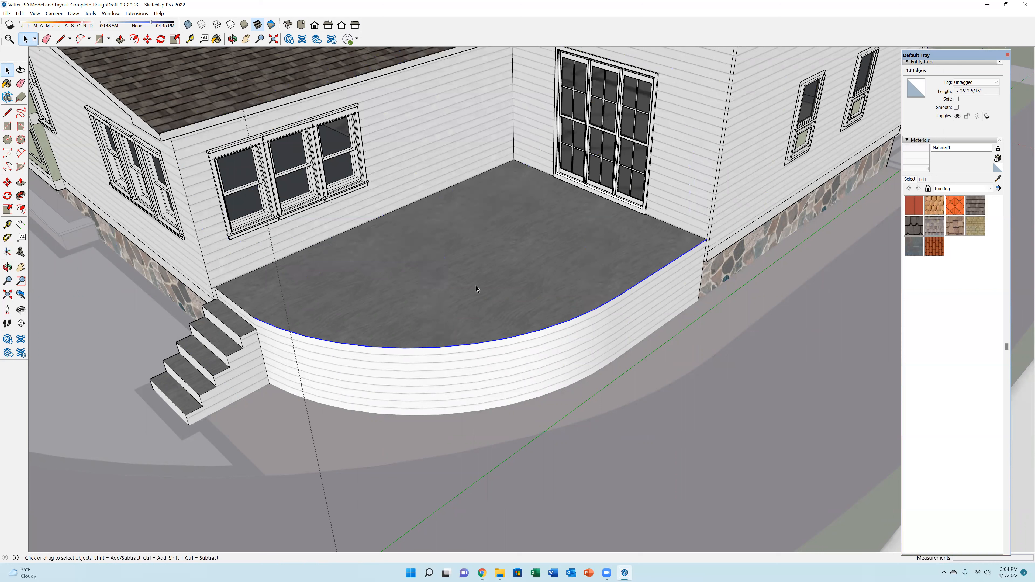
Step: Offset the patio's curved outer edge inward by 8", and add a second, narrower inward offset from the same edge
{"action": "key", "text": "f"}
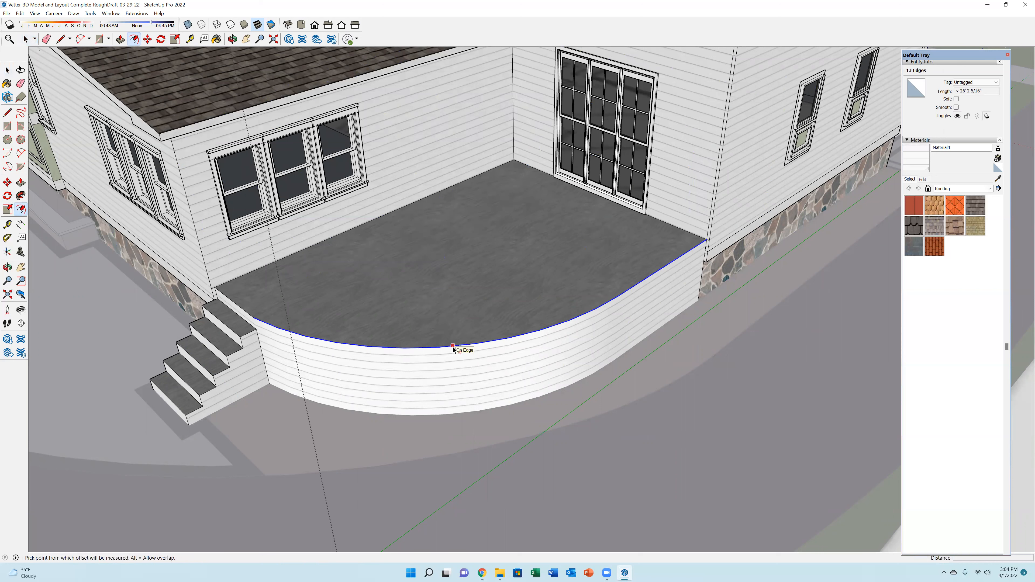
{"action": "left_click", "coordinate": [453, 346]}
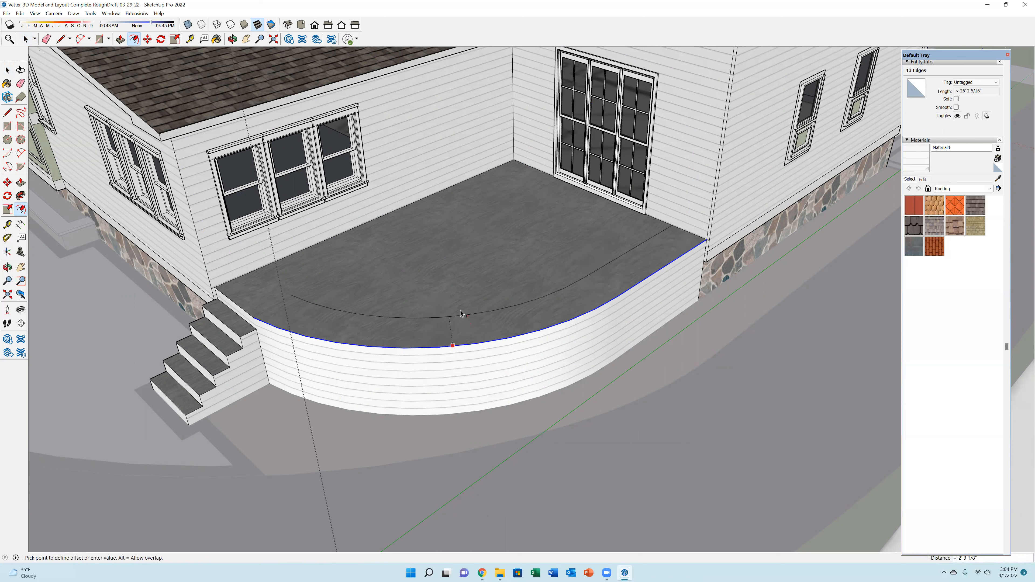
{"action": "left_click", "coordinate": [465, 338]}
{"action": "type", "text": "8"}
{"action": "key", "text": "Return"}
{"action": "left_click", "coordinate": [411, 349]}
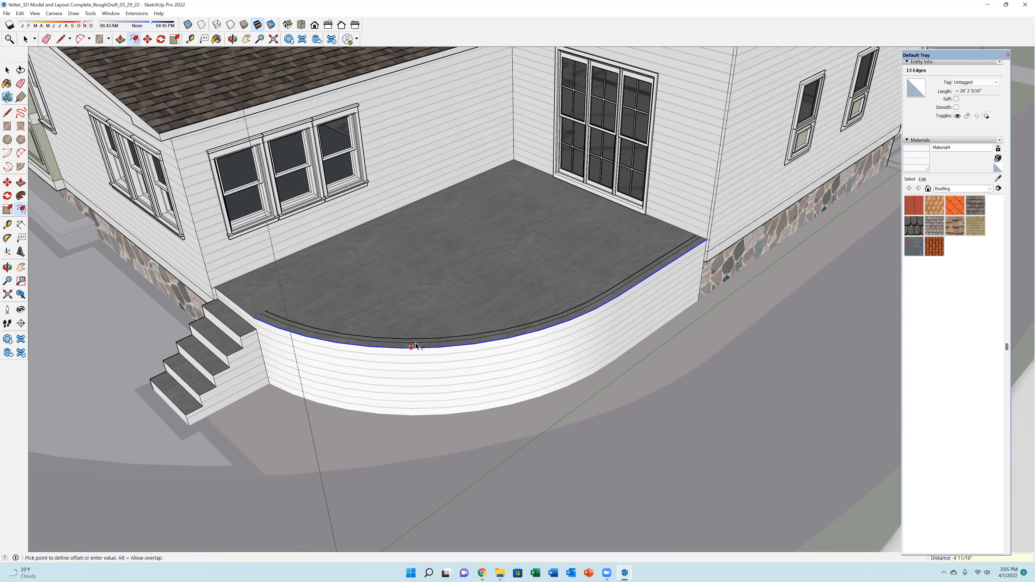
{"action": "middle_click_drag", "start_coordinate": [415, 345], "coordinate": [386, 368]}
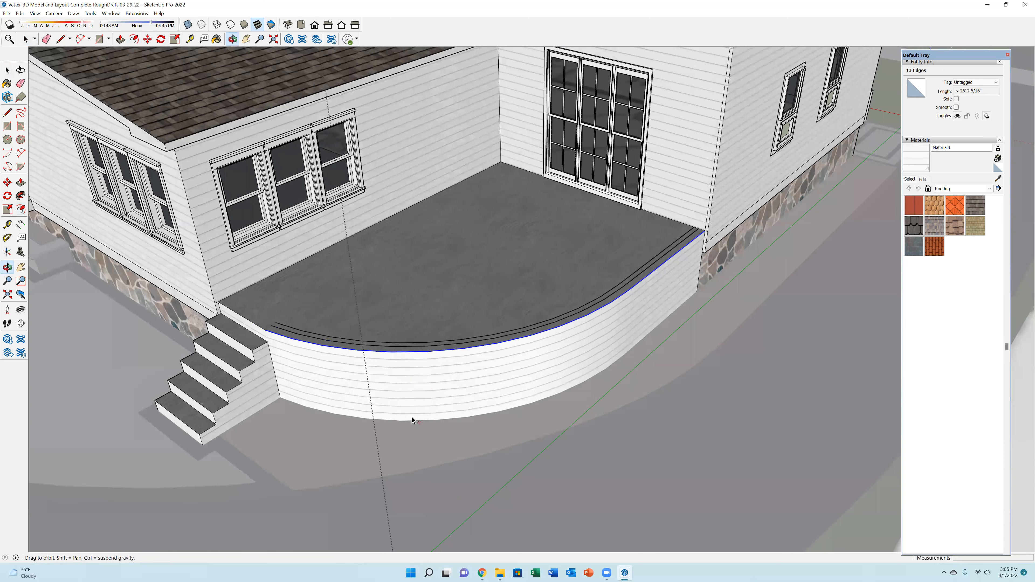
Step: Close the open ends of the two offset curves with short lines to form a narrow strip along the patio edge
{"action": "scroll", "coordinate": [470, 435], "scroll_direction": "up", "scroll_amount": 5}
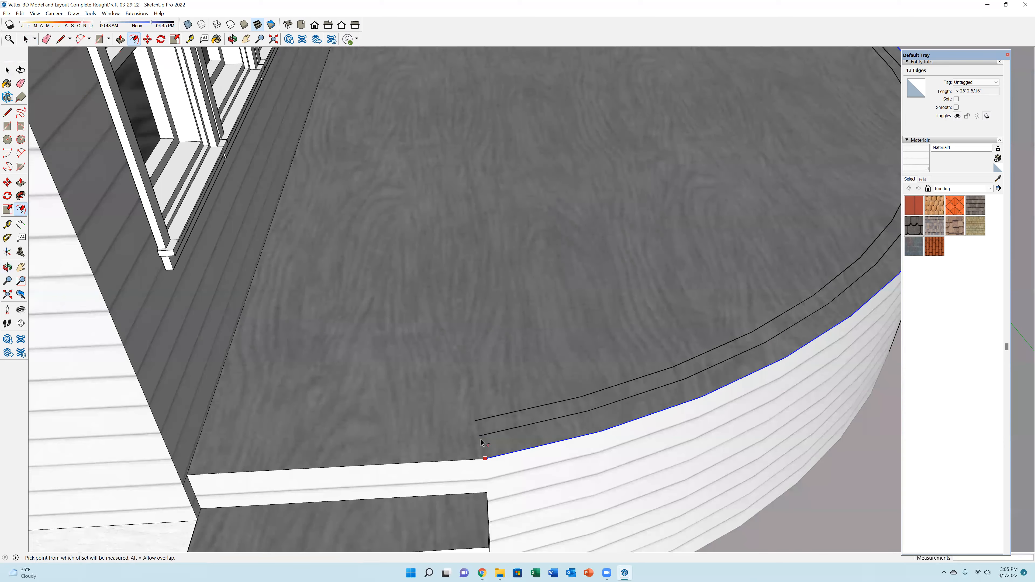
{"action": "key", "text": "l"}
{"action": "scroll", "coordinate": [486, 431], "scroll_direction": "up", "scroll_amount": 1}
{"action": "left_click", "coordinate": [480, 435]}
{"action": "left_click", "coordinate": [480, 417]}
{"action": "key", "text": "e"}
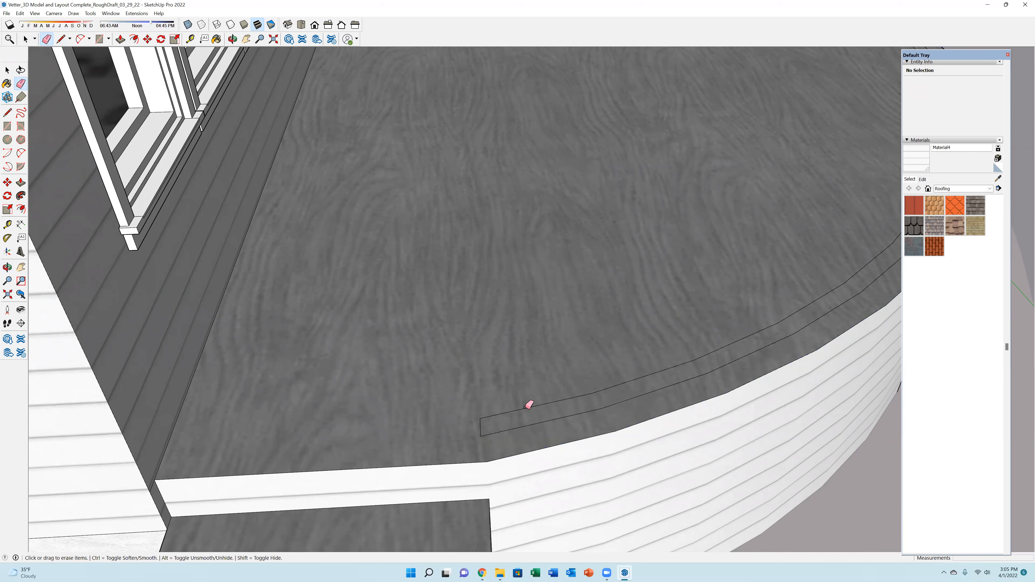
{"action": "scroll", "coordinate": [529, 404], "scroll_direction": "down", "scroll_amount": 5}
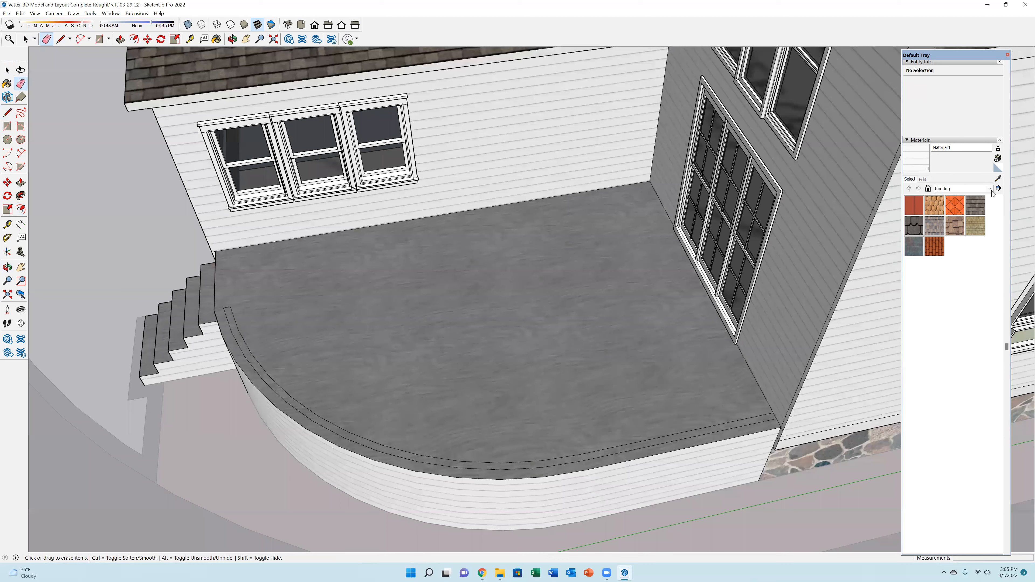
Step: Paint the narrow curved strip with a white material sampled from the model and extrude it upward 2'
{"action": "left_click", "coordinate": [999, 179]}
{"action": "scroll", "coordinate": [627, 197], "scroll_direction": "down", "scroll_amount": 4}
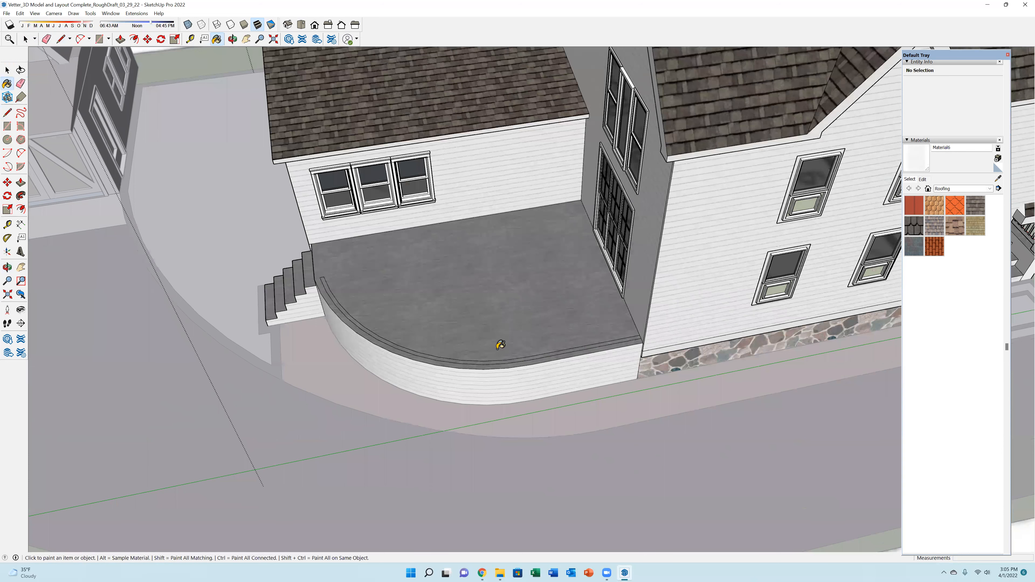
{"action": "key", "text": "p"}
{"action": "scroll", "coordinate": [502, 345], "scroll_direction": "up", "scroll_amount": 3}
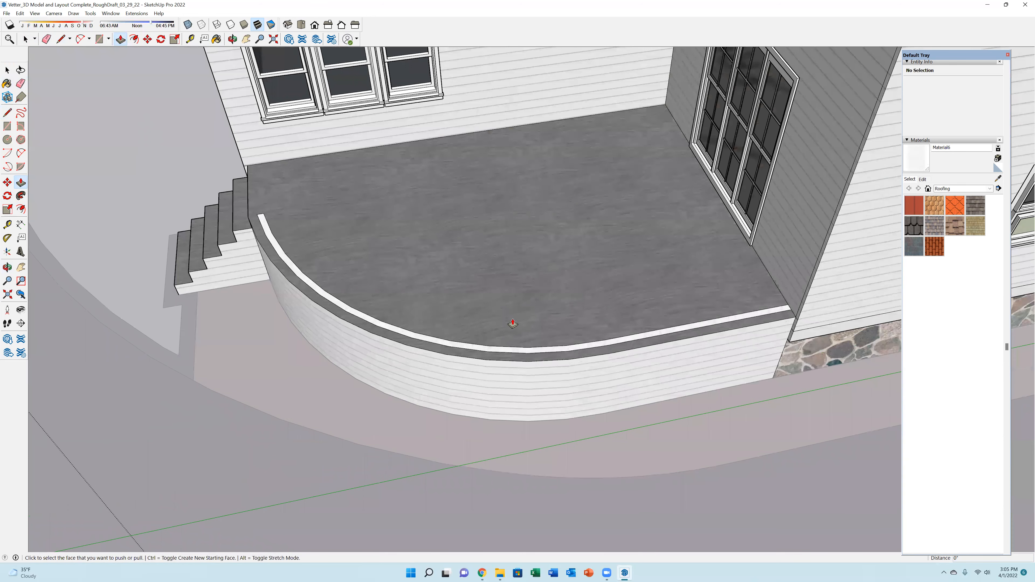
{"action": "left_click", "coordinate": [519, 350]}
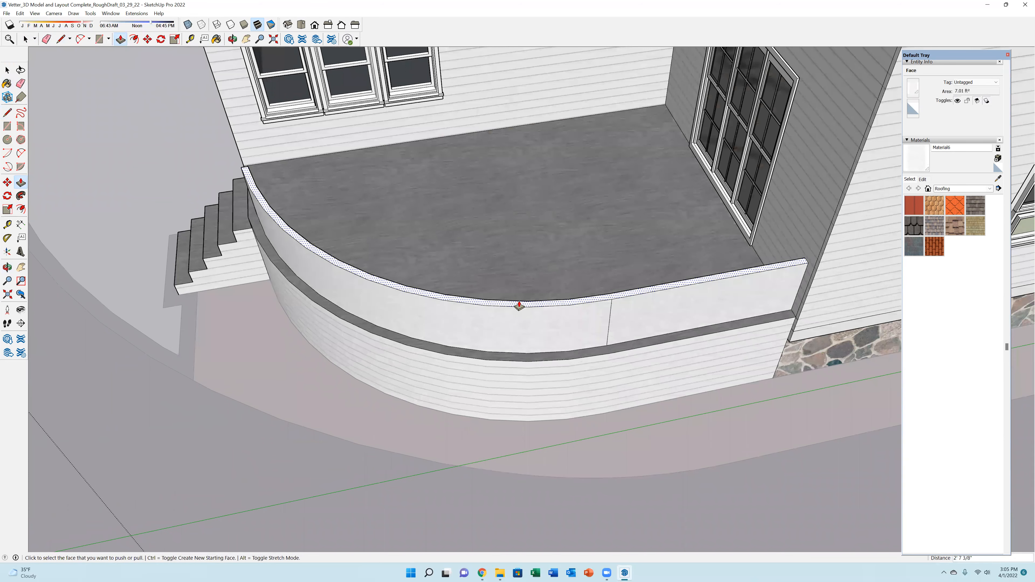
{"action": "type", "text": "2'"}
{"action": "key", "text": "Return"}
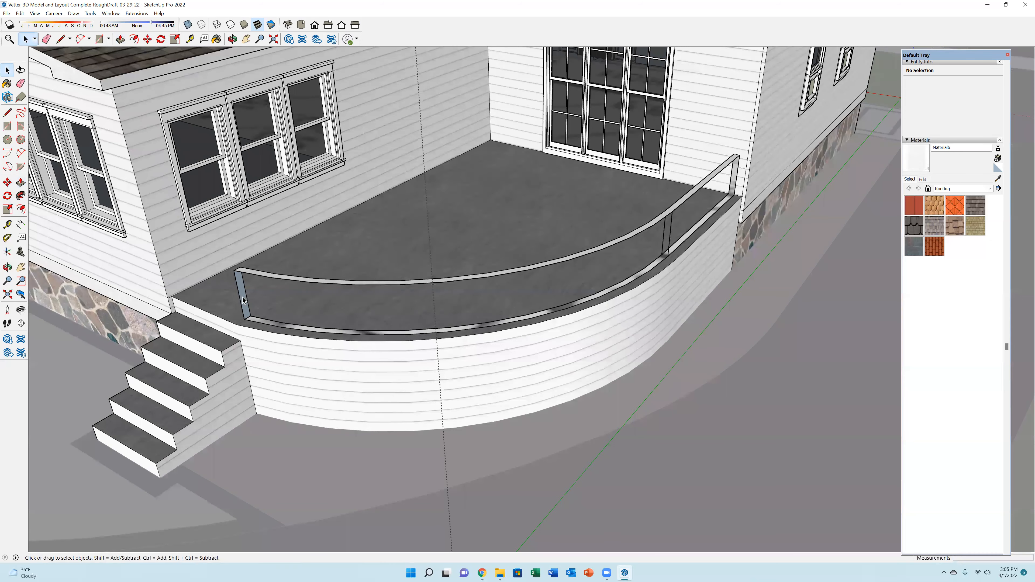
Step: Erase the remaining vertical edges and the strip outline on the patio floor, leaving only the raised curved strip
{"action": "key", "text": "e"}
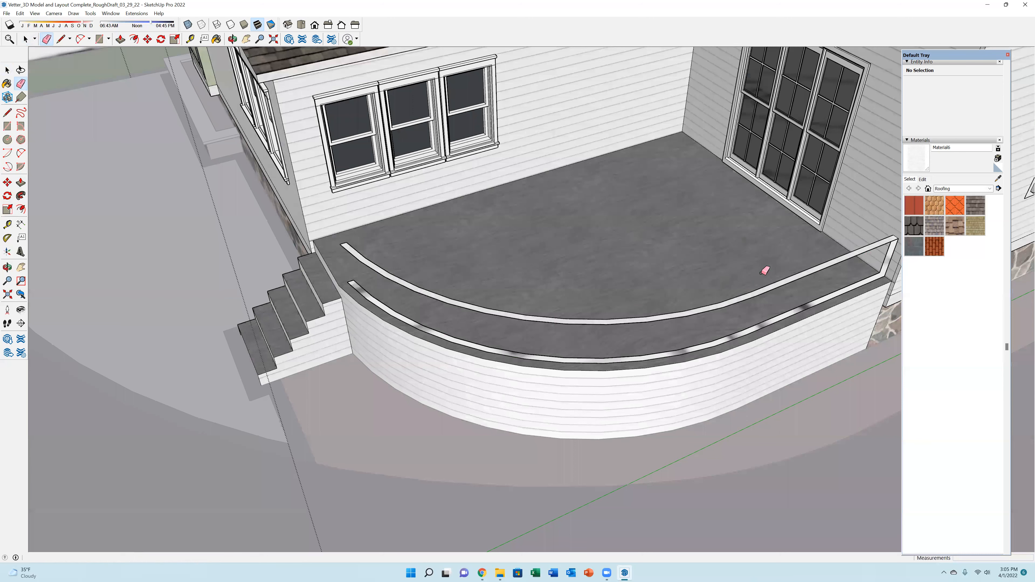
{"action": "key", "text": "r"}
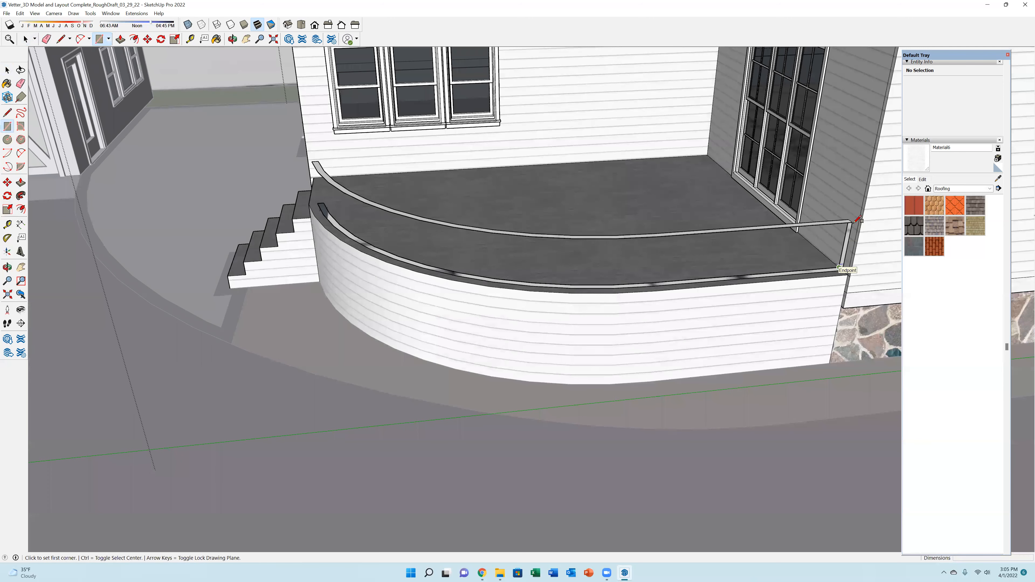
{"action": "key", "text": "e"}
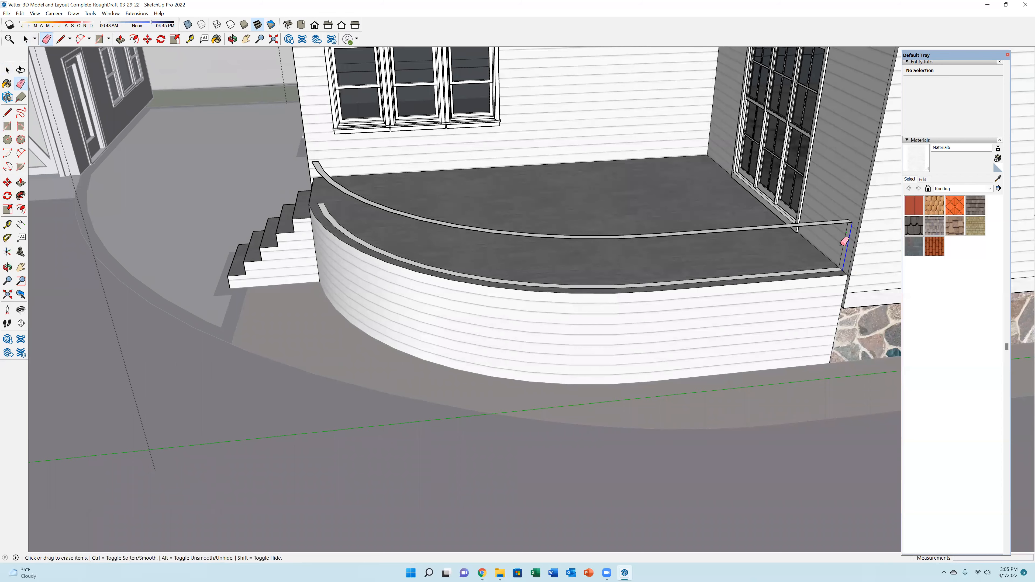
{"action": "mouse_move", "coordinate": [700, 319]}
{"action": "middle_mouse_down"}
{"action": "mouse_move", "coordinate": [669, 377]}
{"action": "mouse_move", "coordinate": [700, 391]}
{"action": "middle_mouse_up"}
{"action": "left_click_drag", "start_coordinate": [700, 391], "coordinate": [706, 391]}
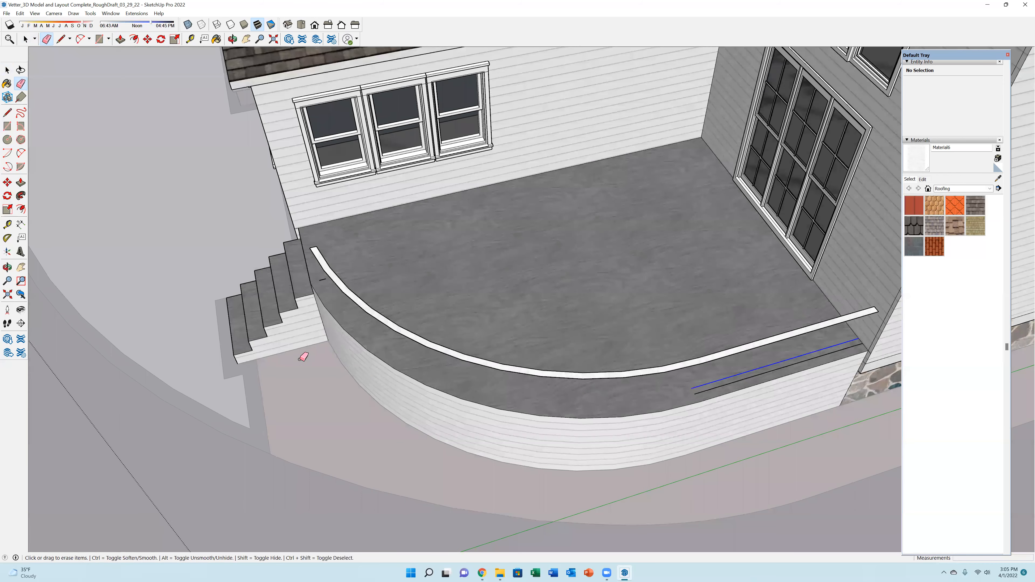
{"action": "middle_click_drag", "start_coordinate": [472, 302], "coordinate": [461, 300]}
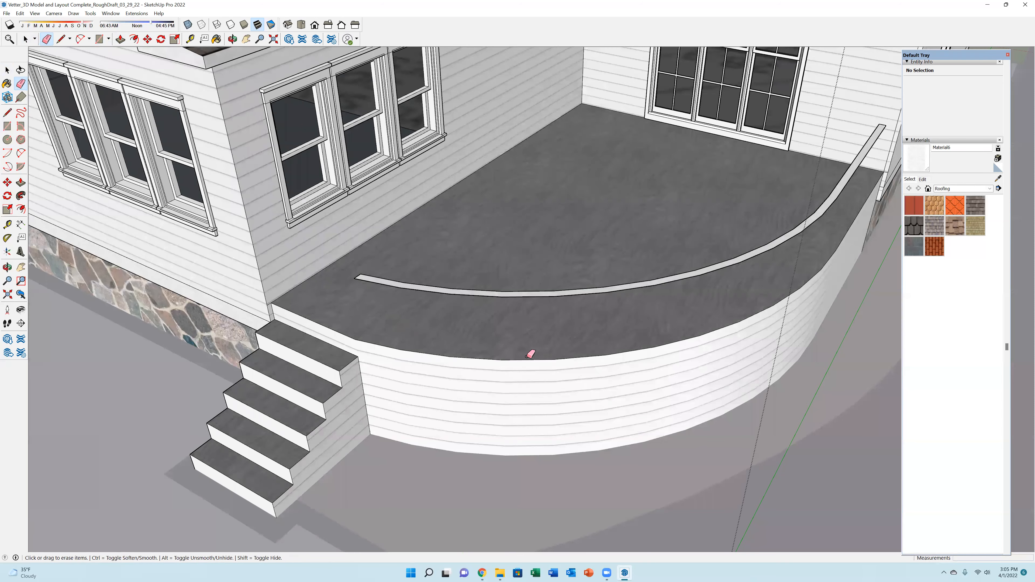
Step: Extrude the raised curved strip by 2" to form a solid top rail and activate the Paint Bucket
{"action": "key", "text": "p"}
{"action": "scroll", "coordinate": [526, 281], "scroll_direction": "up", "scroll_amount": 3}
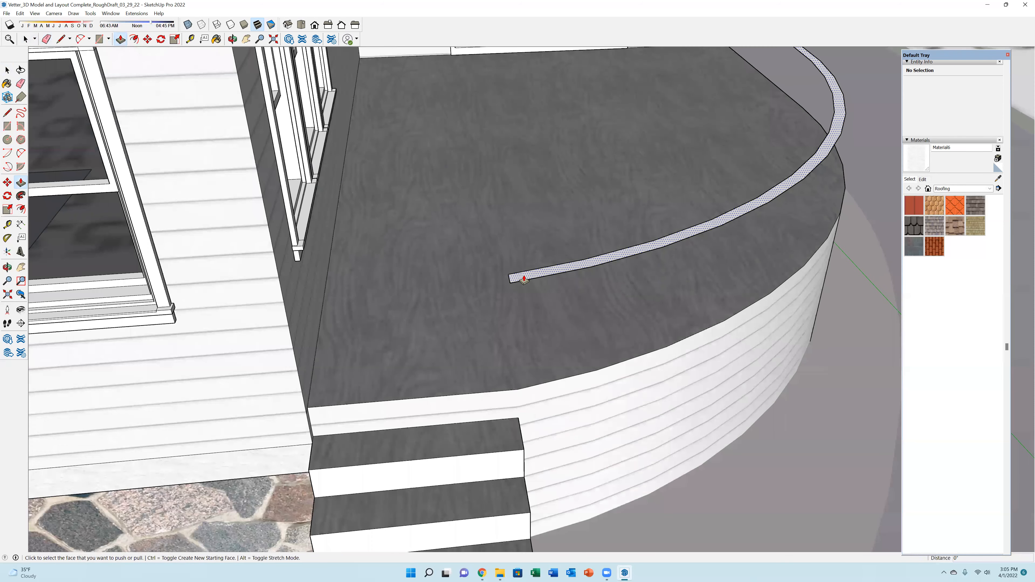
{"action": "left_click_drag", "start_coordinate": [522, 293], "coordinate": [520, 289]}
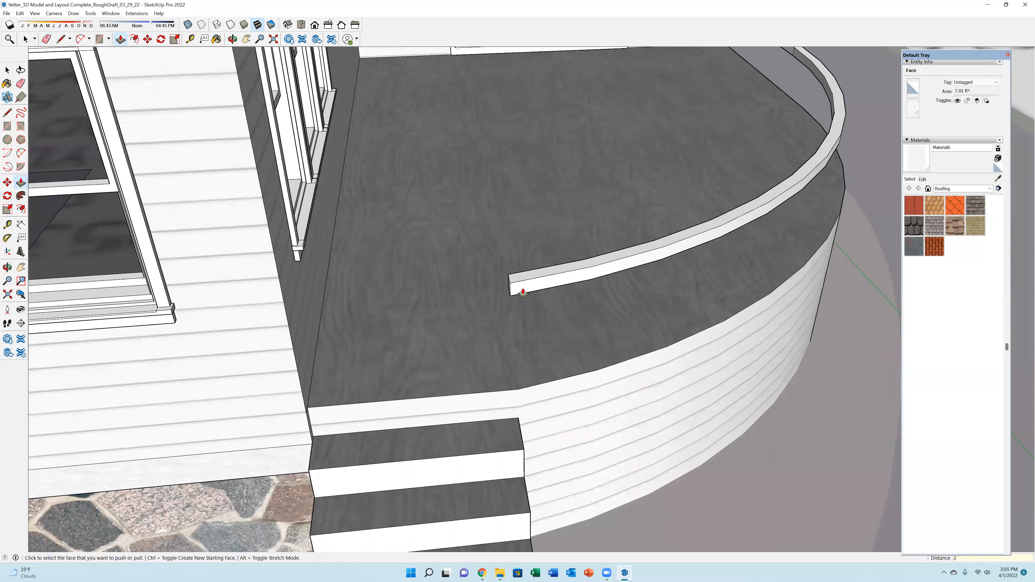
{"action": "key", "text": "b"}
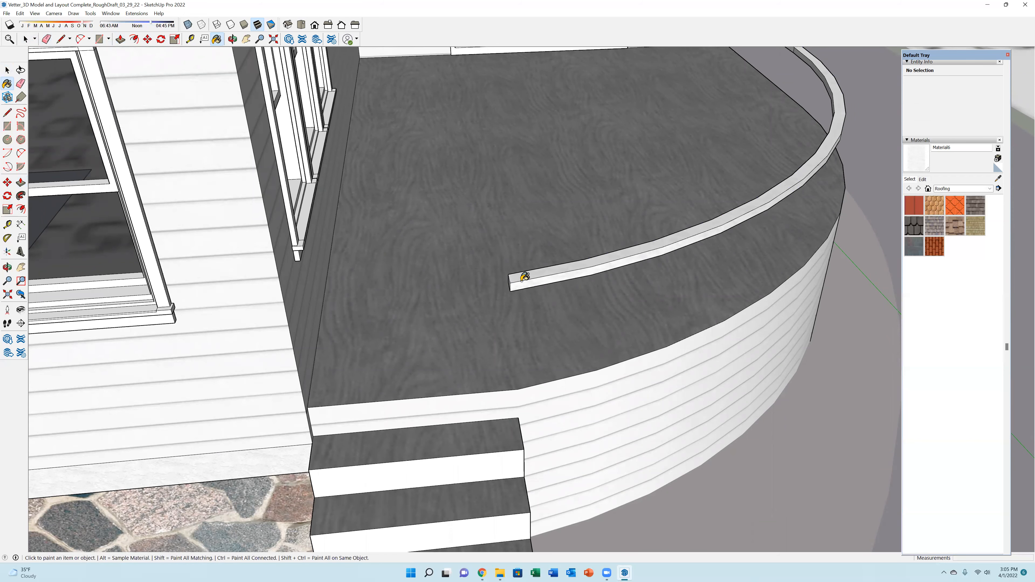
{"action": "middle_click_drag", "start_coordinate": [672, 231], "coordinate": [560, 150]}
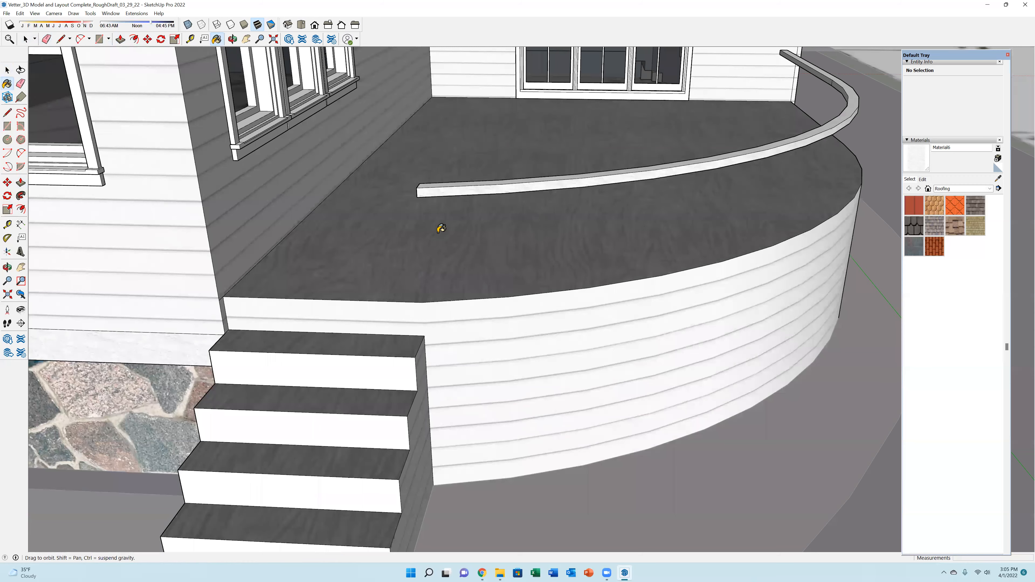
Step: Draw vertical lines from the rail end's two lower corners down to the patio floor and join them into a thin temporary face
{"action": "scroll", "coordinate": [476, 232], "scroll_direction": "down", "scroll_amount": 3}
{"action": "scroll", "coordinate": [607, 313], "scroll_direction": "up", "scroll_amount": 5}
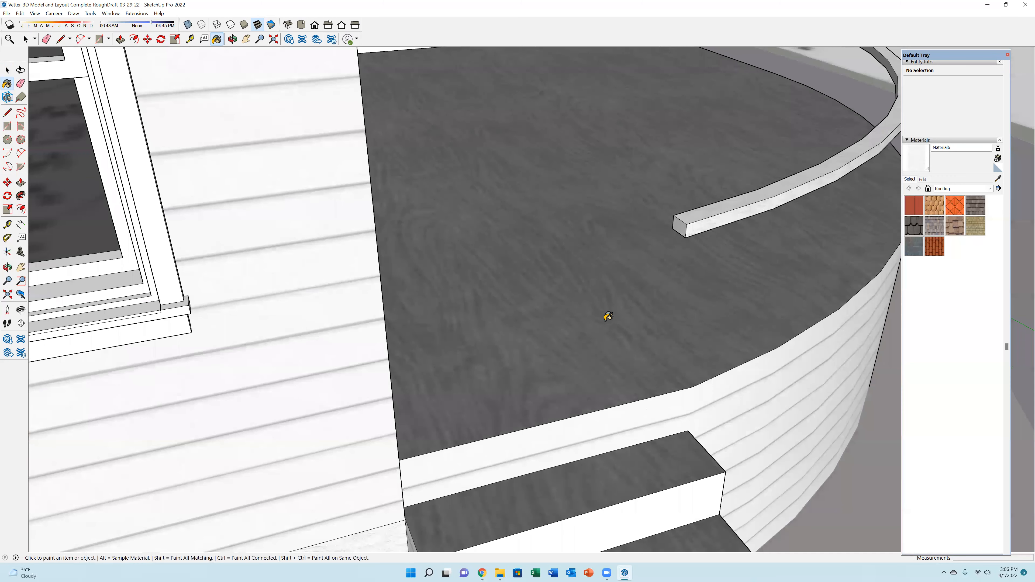
{"action": "key", "text": "l"}
{"action": "left_click", "coordinate": [672, 228]}
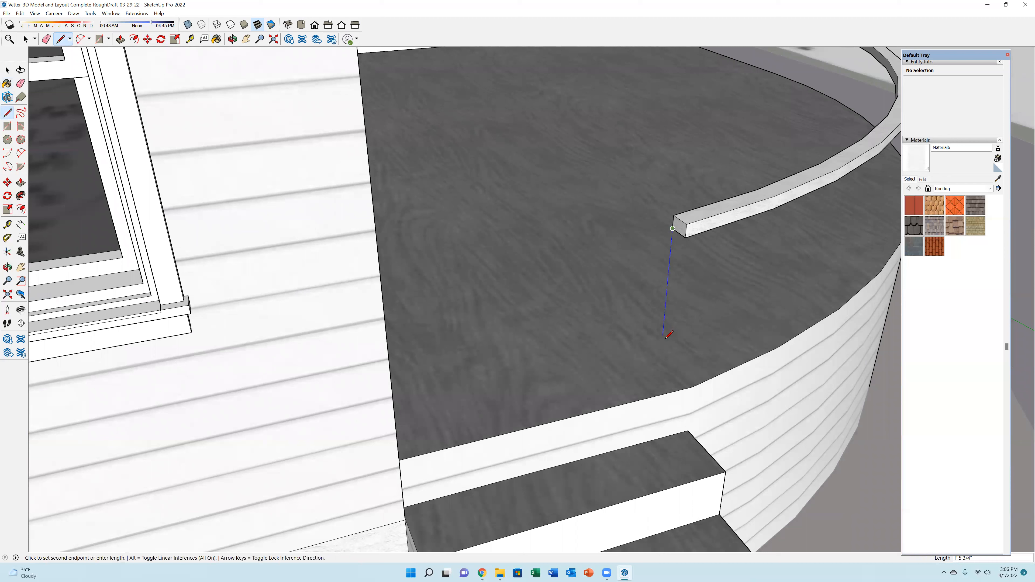
{"action": "left_click", "coordinate": [669, 356]}
{"action": "key", "text": "Escape"}
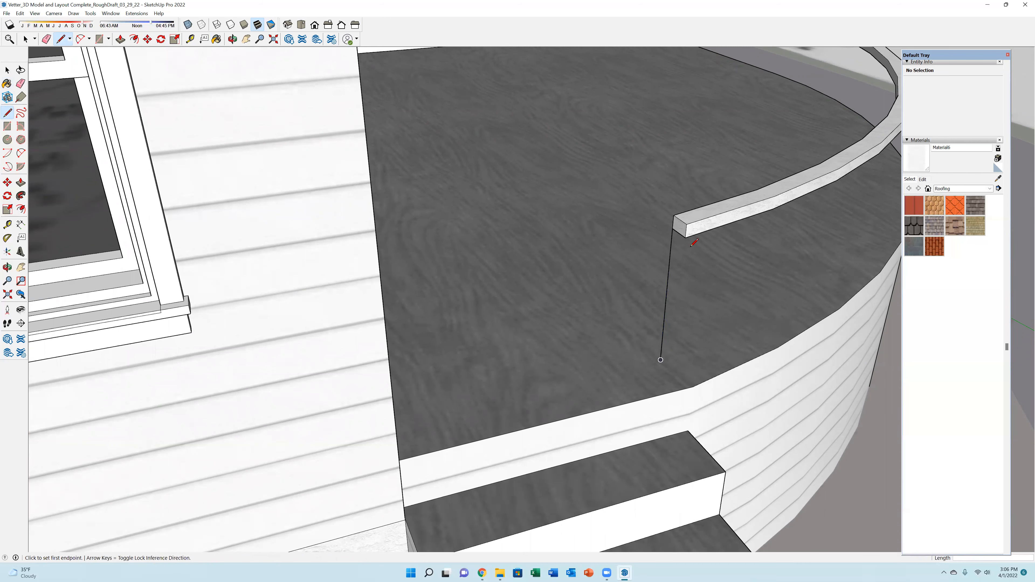
{"action": "left_click", "coordinate": [685, 236]}
{"action": "left_click", "coordinate": [672, 371]}
{"action": "left_click", "coordinate": [660, 359]}
{"action": "middle_click_drag", "start_coordinate": [658, 358], "coordinate": [219, 267]}
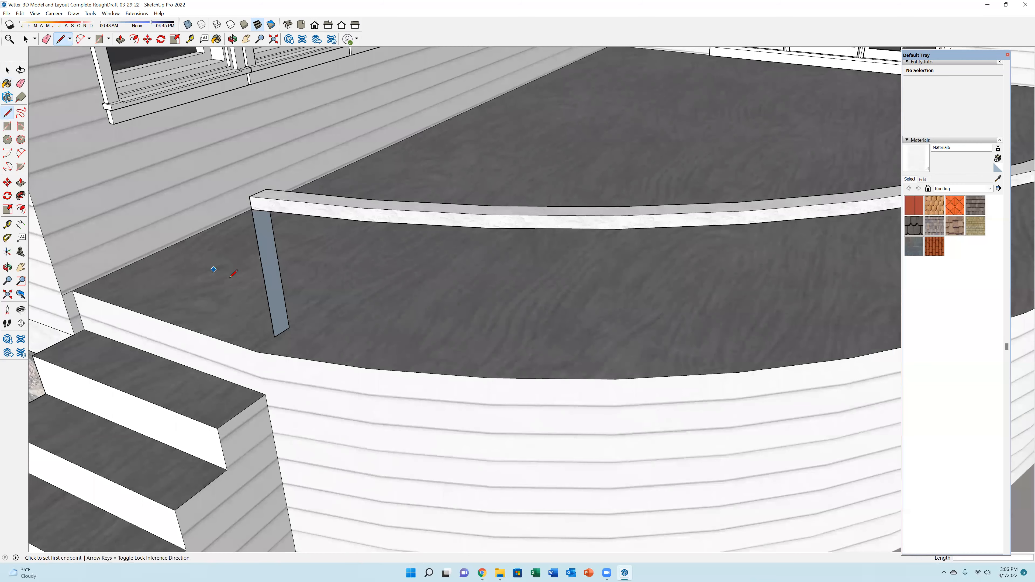
Step: Draw a 2" square baluster footprint on the patio floor, centred on the midpoint of the temporary face's base
{"action": "scroll", "coordinate": [332, 364], "scroll_direction": "up", "scroll_amount": 3}
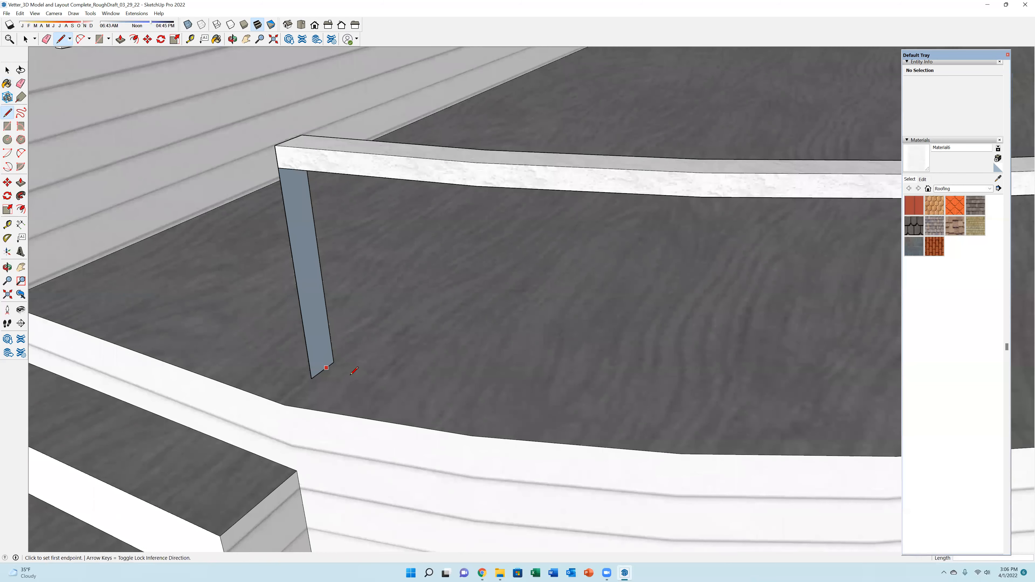
{"action": "middle_click_drag", "start_coordinate": [358, 374], "coordinate": [317, 350]}
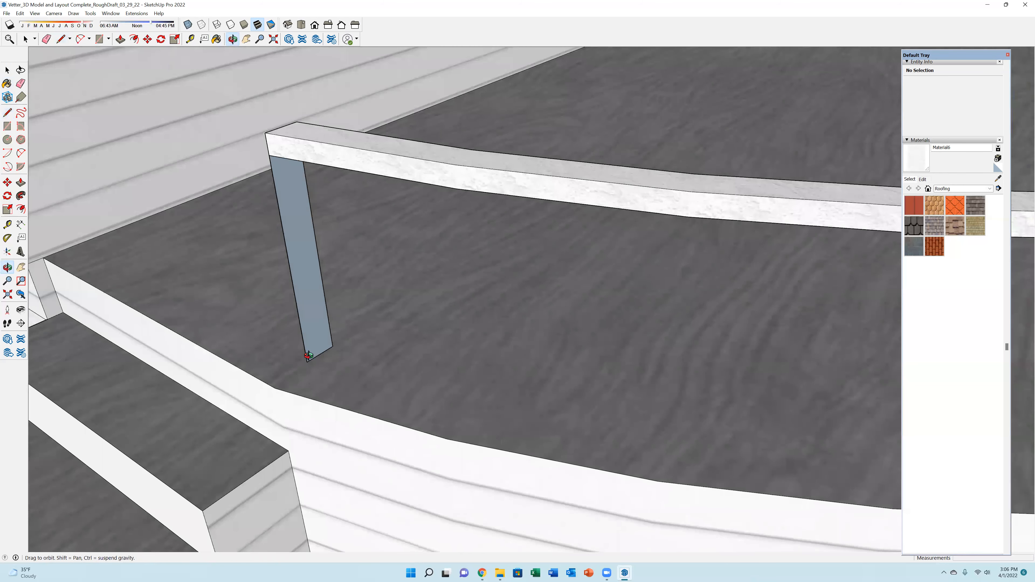
{"action": "scroll", "coordinate": [224, 374], "scroll_direction": "up", "scroll_amount": 2}
{"action": "middle_click_drag", "start_coordinate": [227, 371], "coordinate": [235, 388]}
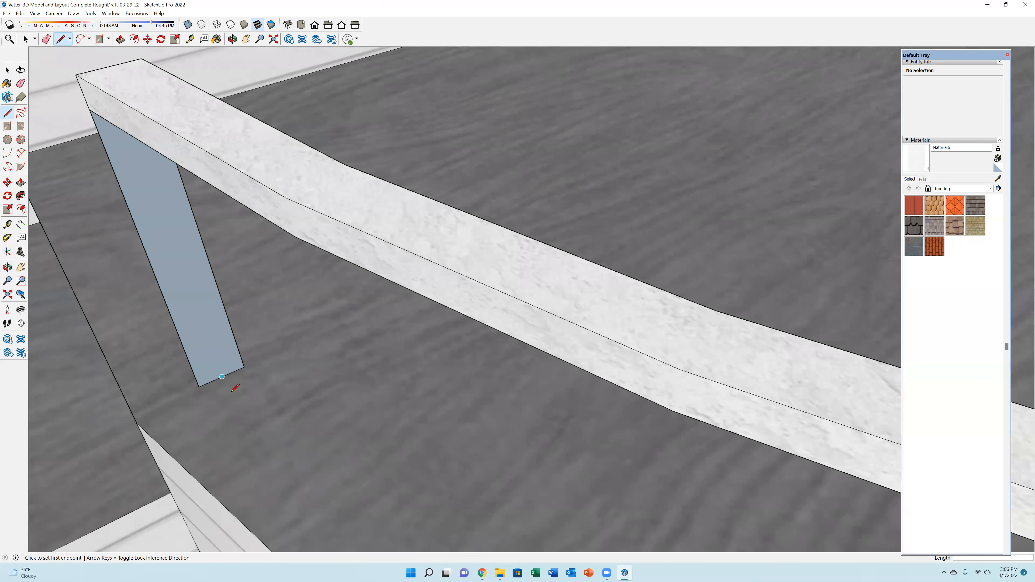
{"action": "left_click", "coordinate": [232, 391]}
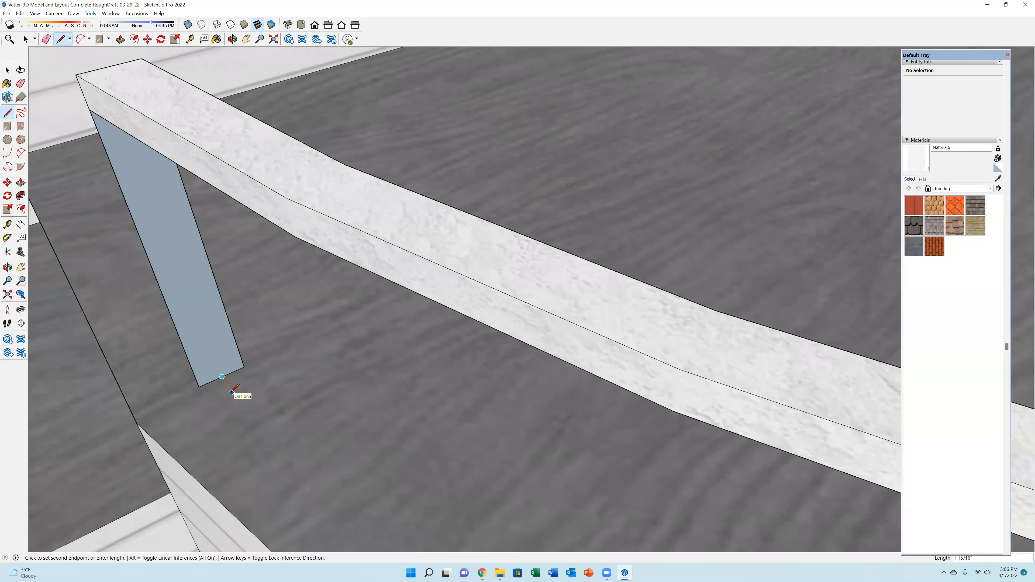
{"action": "type", "text": "2"}
{"action": "key", "text": "Return"}
{"action": "left_click", "coordinate": [245, 387]}
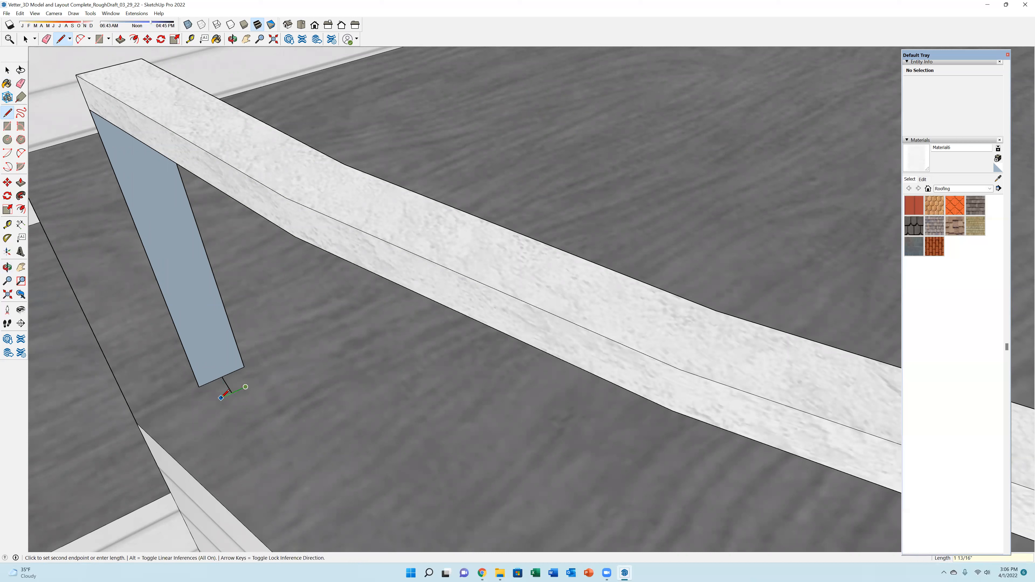
{"action": "key", "text": "Return"}
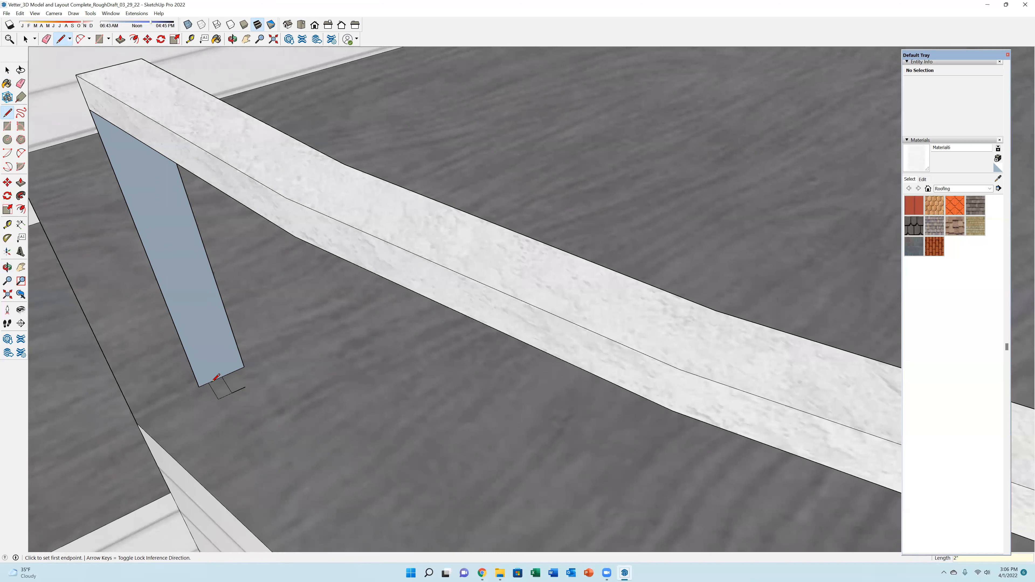
{"action": "left_click", "coordinate": [245, 387]}
{"action": "left_click", "coordinate": [236, 371]}
Step: Erase the temporary vertical face and leftover construction lines, keeping only the small square footprint on the patio floor
{"action": "mouse_move", "coordinate": [222, 396]}
{"action": "middle_mouse_down"}
{"action": "mouse_move", "coordinate": [532, 382]}
{"action": "mouse_move", "coordinate": [418, 415]}
{"action": "mouse_move", "coordinate": [279, 299]}
{"action": "mouse_move", "coordinate": [134, 215]}
{"action": "mouse_move", "coordinate": [213, 270]}
{"action": "mouse_move", "coordinate": [353, 421]}
{"action": "middle_mouse_up"}
{"action": "scroll", "coordinate": [417, 414], "scroll_direction": "up", "scroll_amount": 3}
{"action": "key", "text": "e"}
{"action": "left_click_drag", "start_coordinate": [403, 428], "coordinate": [412, 403]}
{"action": "left_click_drag", "start_coordinate": [365, 331], "coordinate": [408, 317]}
{"action": "left_click_drag", "start_coordinate": [345, 349], "coordinate": [375, 384]}
{"action": "mouse_move", "coordinate": [266, 381]}
{"action": "left_mouse_down"}
{"action": "mouse_move", "coordinate": [296, 411]}
{"action": "mouse_move", "coordinate": [296, 398]}
{"action": "left_mouse_up"}
{"action": "scroll", "coordinate": [296, 413], "scroll_direction": "down", "scroll_amount": 2}
{"action": "scroll", "coordinate": [299, 410], "scroll_direction": "down", "scroll_amount": 2}
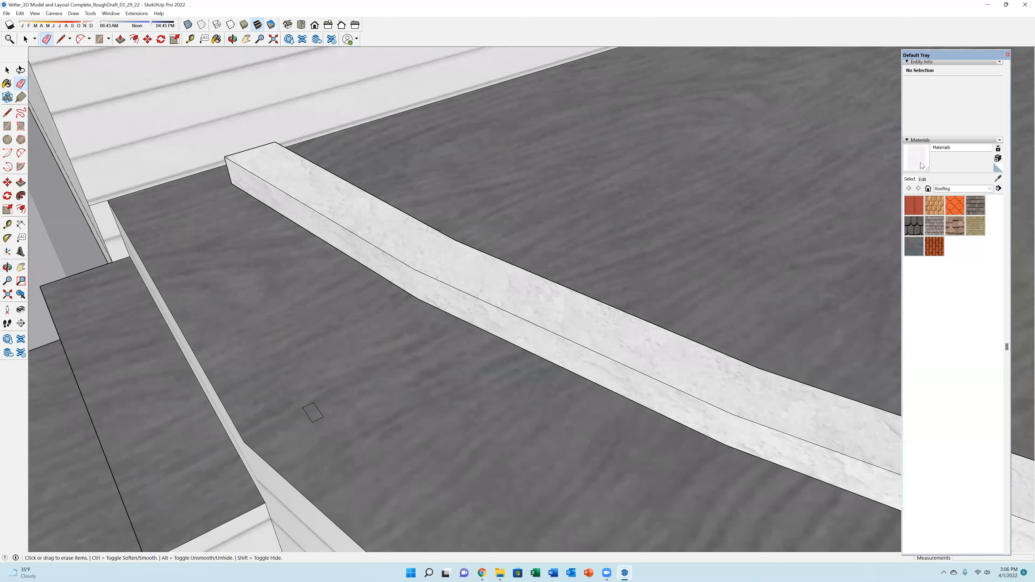
{"action": "scroll", "coordinate": [305, 411], "scroll_direction": "down", "scroll_amount": 1}
Step: Paint the square footprint with the white material and extrude it up to the underside of the rail as a baluster
{"action": "key", "text": "b"}
{"action": "left_click", "coordinate": [309, 412]}
{"action": "key", "text": "p"}
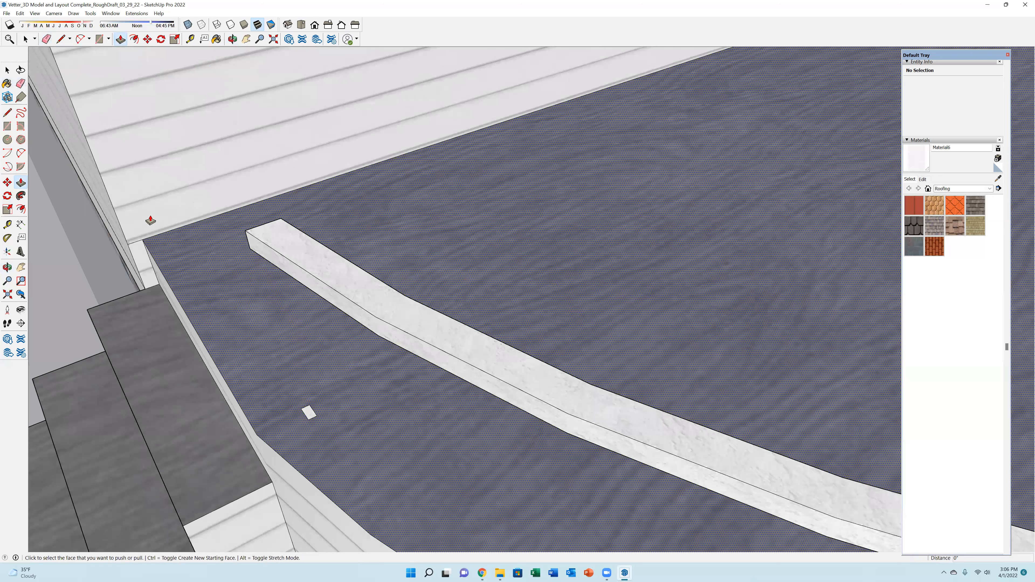
{"action": "middle_click_drag", "start_coordinate": [159, 220], "coordinate": [522, 319]}
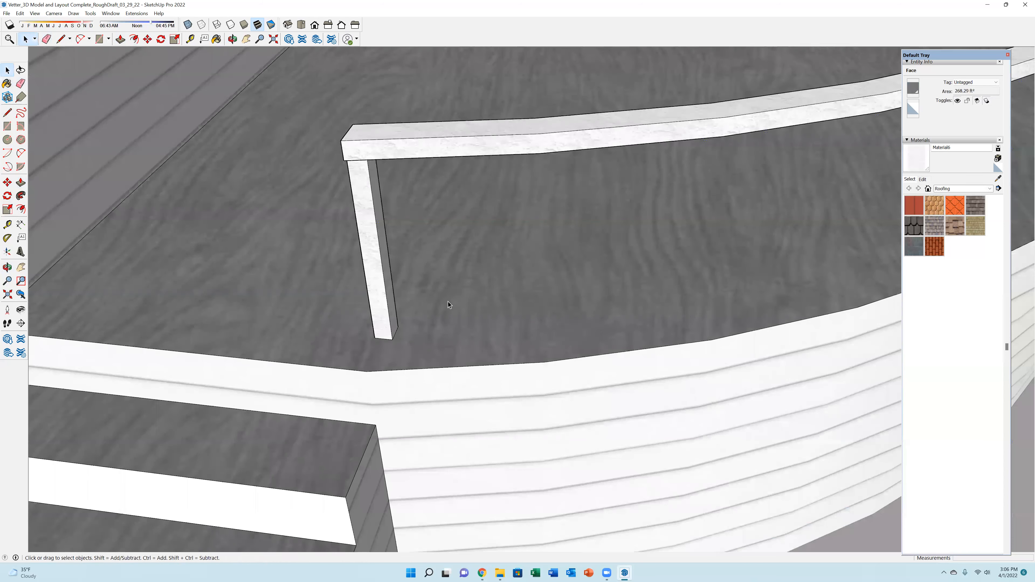
Step: Select all faces and edges of the baluster without the rail end and make them a group
{"action": "left_click_drag", "start_coordinate": [315, 105], "coordinate": [438, 351]}
{"action": "middle_click_drag", "start_coordinate": [437, 351], "coordinate": [651, 357]}
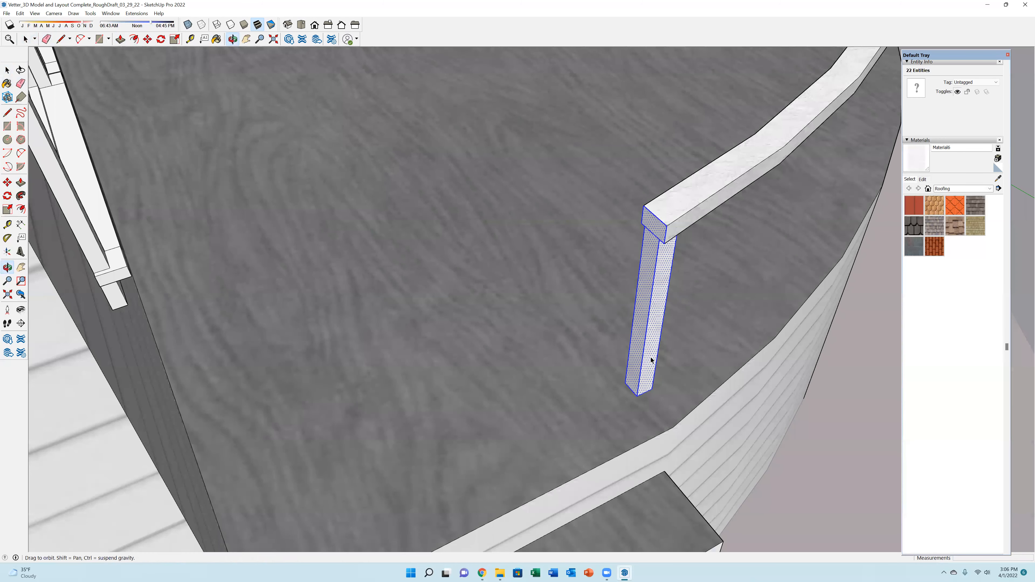
{"action": "left_click", "coordinate": [655, 216], "text": "shift"}
{"action": "left_click", "coordinate": [657, 225], "text": "shift"}
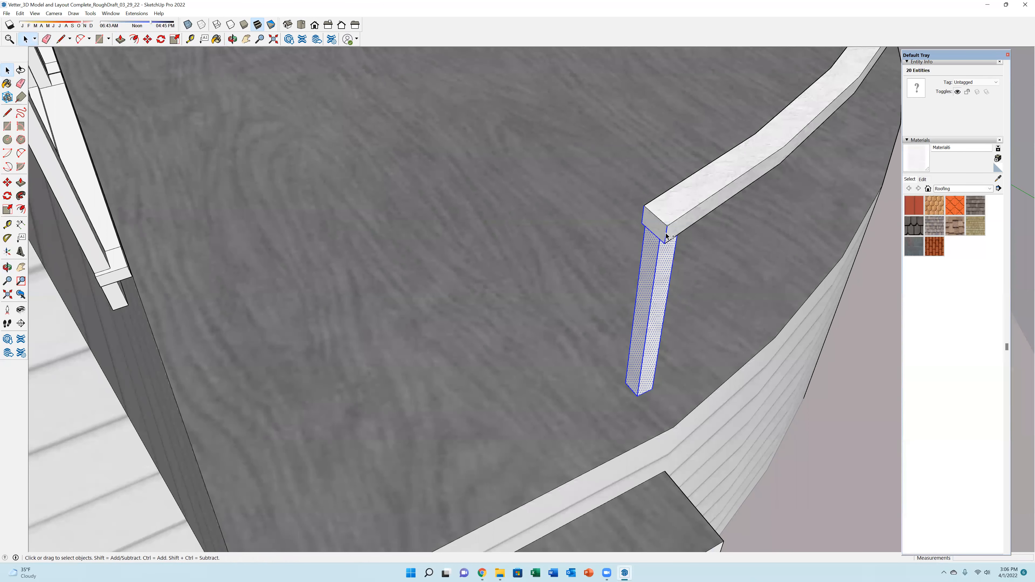
{"action": "left_click", "coordinate": [647, 227], "text": "shift"}
{"action": "left_click", "coordinate": [650, 229], "text": "shift"}
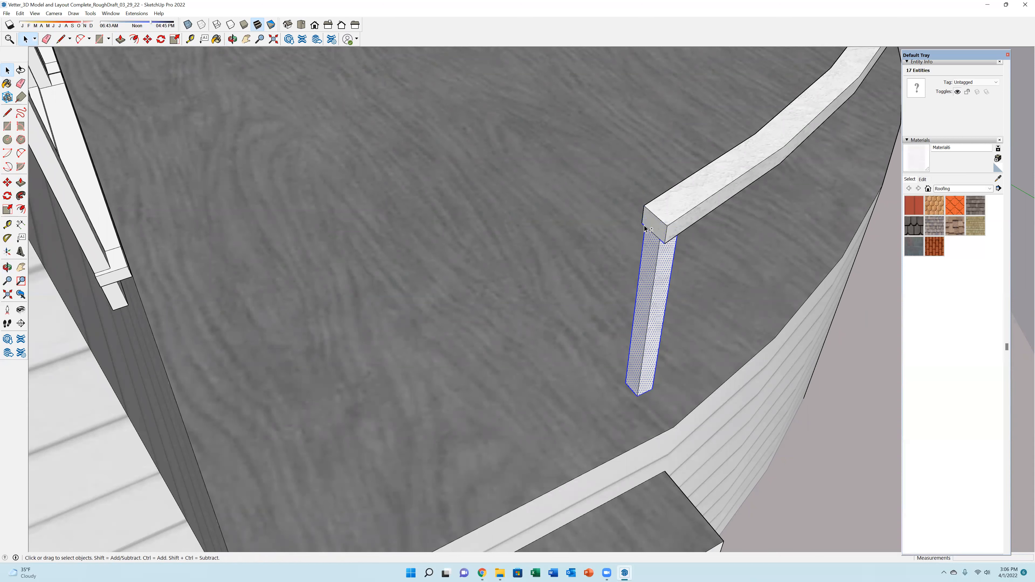
{"action": "left_click", "coordinate": [663, 244], "text": "shift"}
{"action": "scroll", "coordinate": [674, 257], "scroll_direction": "up", "scroll_amount": 3}
{"action": "middle_click_drag", "start_coordinate": [662, 264], "coordinate": [548, 230]}
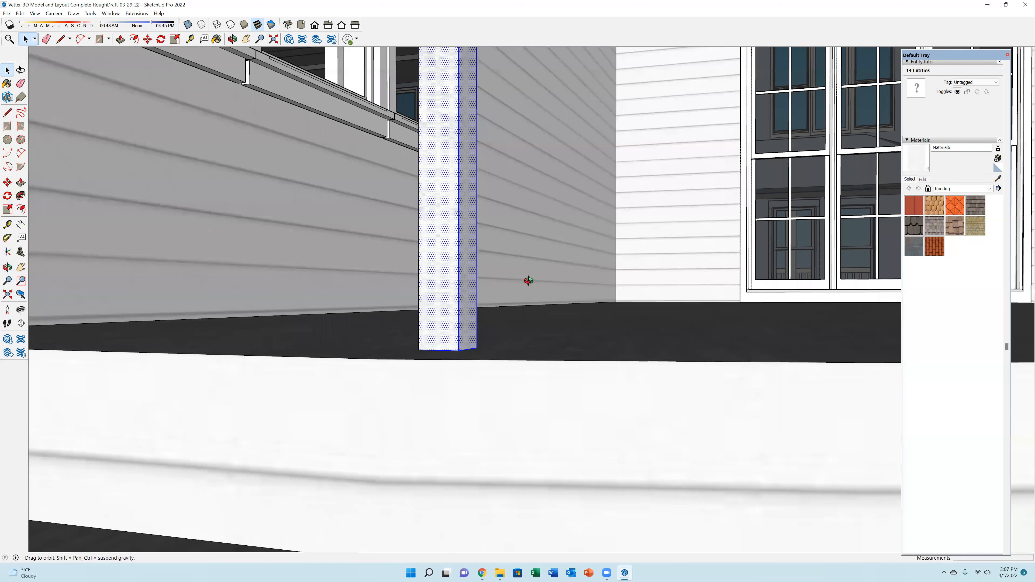
{"action": "scroll", "coordinate": [528, 281], "scroll_direction": "down", "scroll_amount": 3}
{"action": "middle_click_drag", "start_coordinate": [580, 382], "coordinate": [484, 308]}
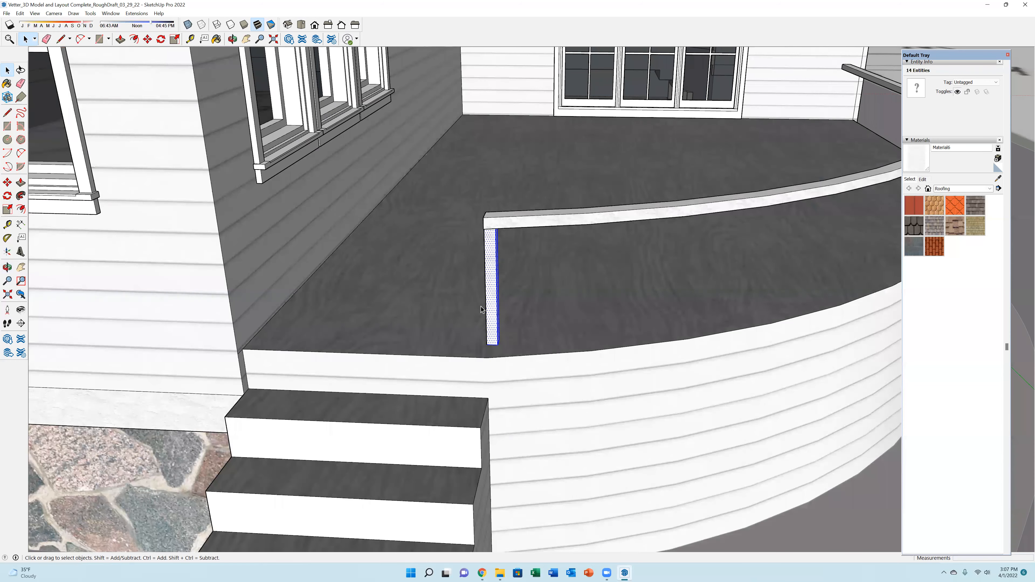
{"action": "scroll", "coordinate": [527, 385], "scroll_direction": "up", "scroll_amount": 3}
{"action": "right_click", "coordinate": [477, 292]}
{"action": "key", "text": "g"}
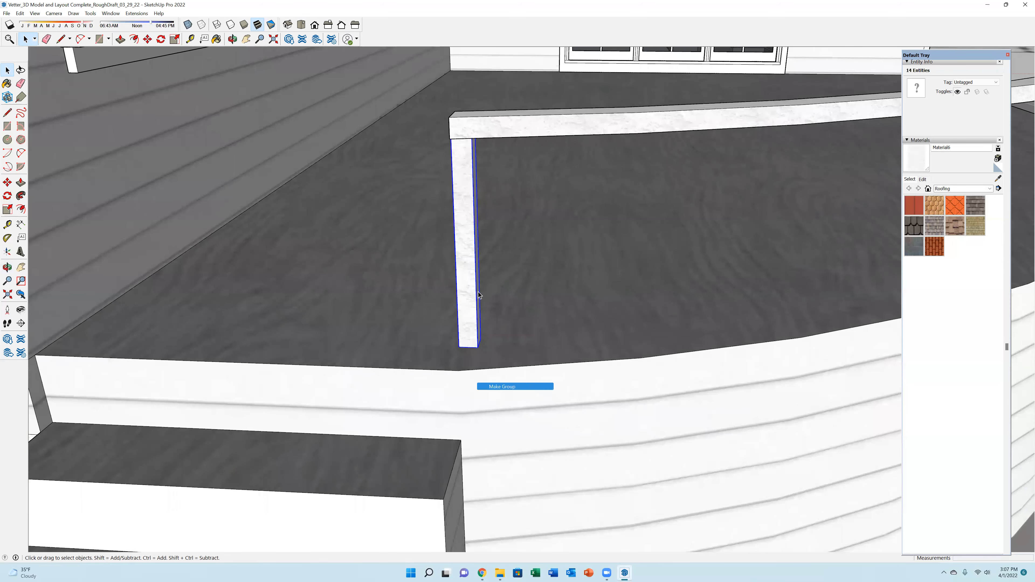
Step: Rotate a copy of the baluster group by about 1.8° around the centre point of the patio's curved edge
{"action": "scroll", "coordinate": [478, 292], "scroll_direction": "down", "scroll_amount": 5}
{"action": "key", "text": "m"}
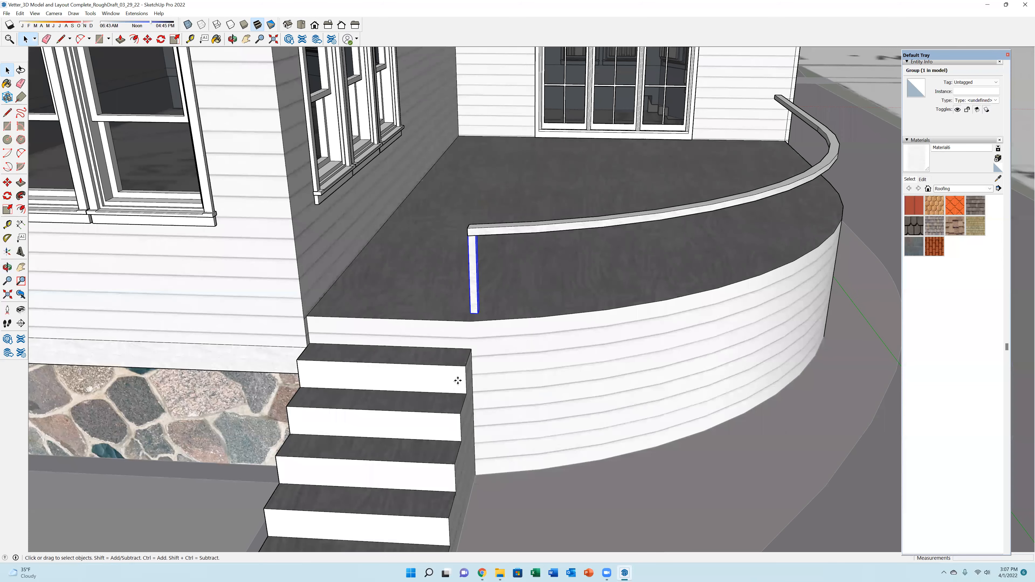
{"action": "middle_click_drag", "start_coordinate": [454, 381], "coordinate": [506, 398]}
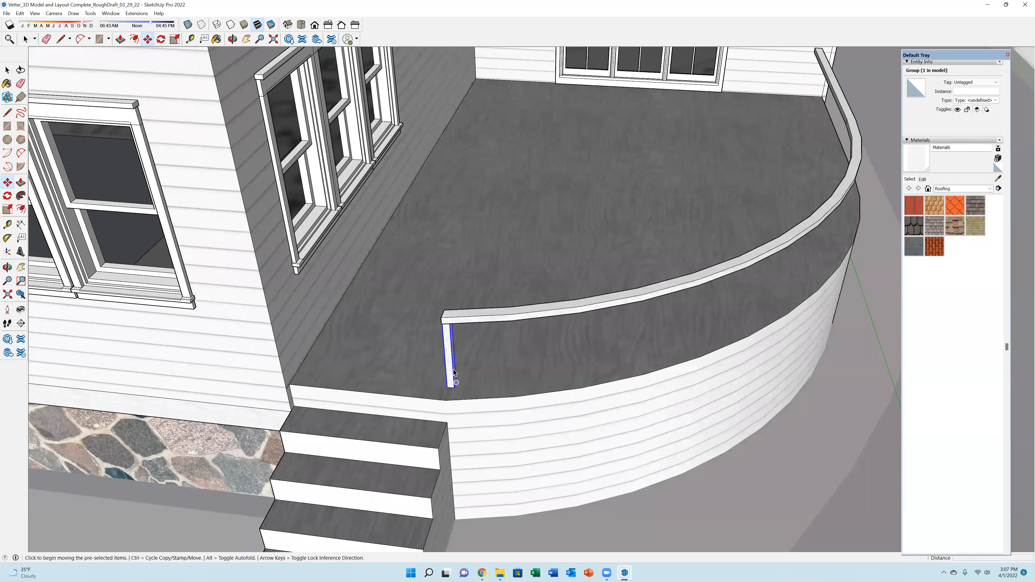
{"action": "key", "text": "q"}
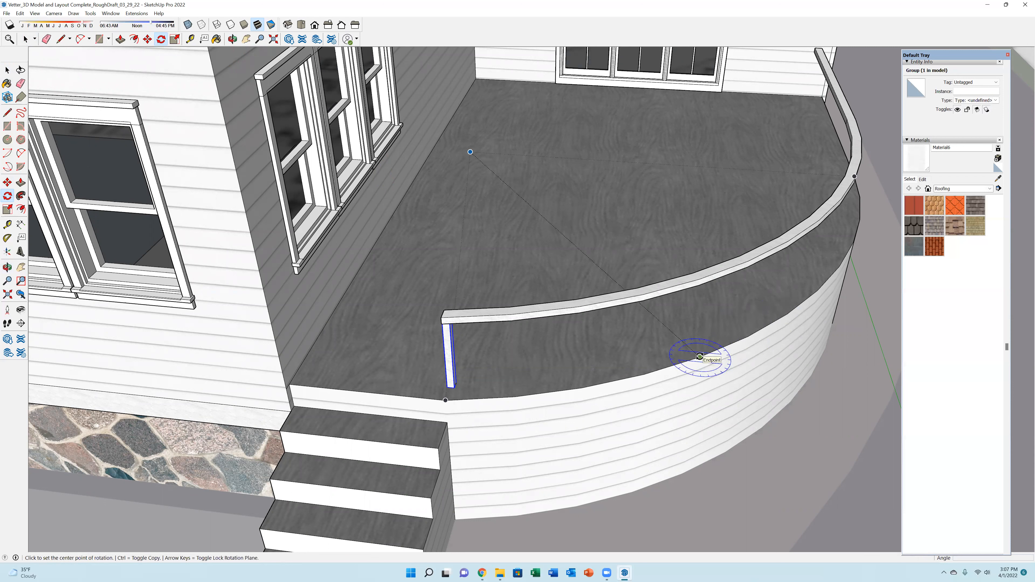
{"action": "left_click", "coordinate": [469, 152]}
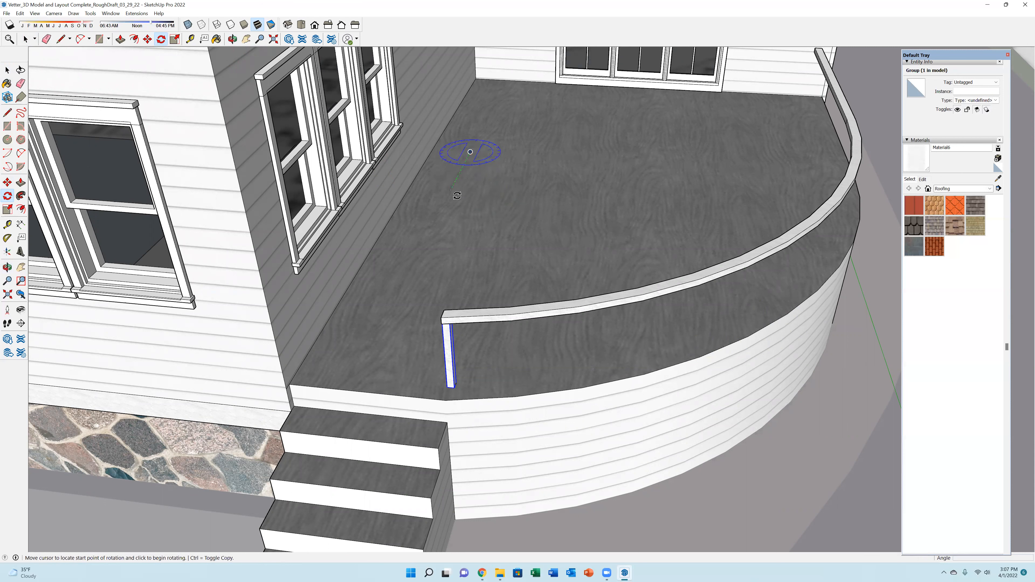
{"action": "key", "text": "ctrl"}
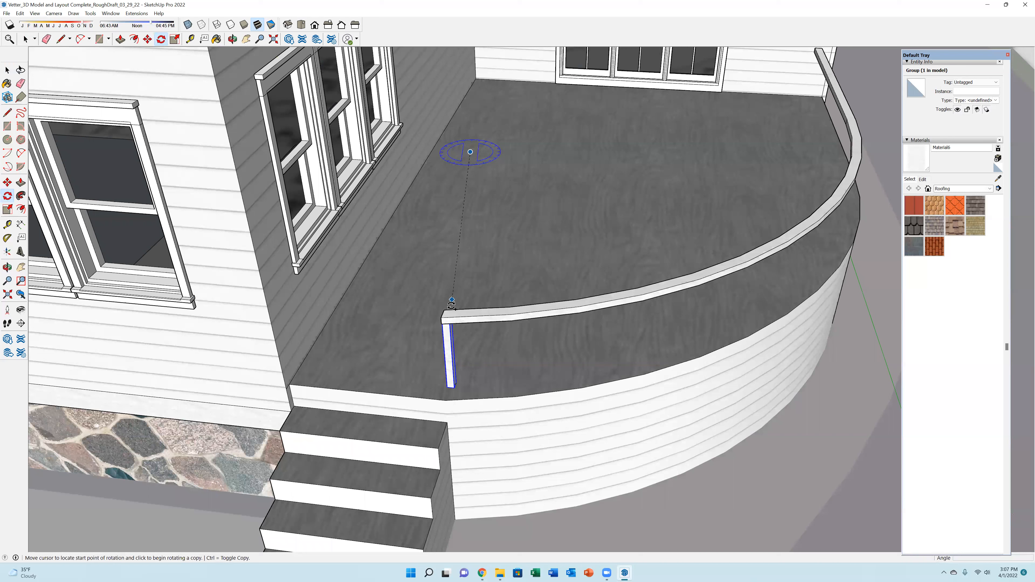
{"action": "left_click", "coordinate": [447, 345]}
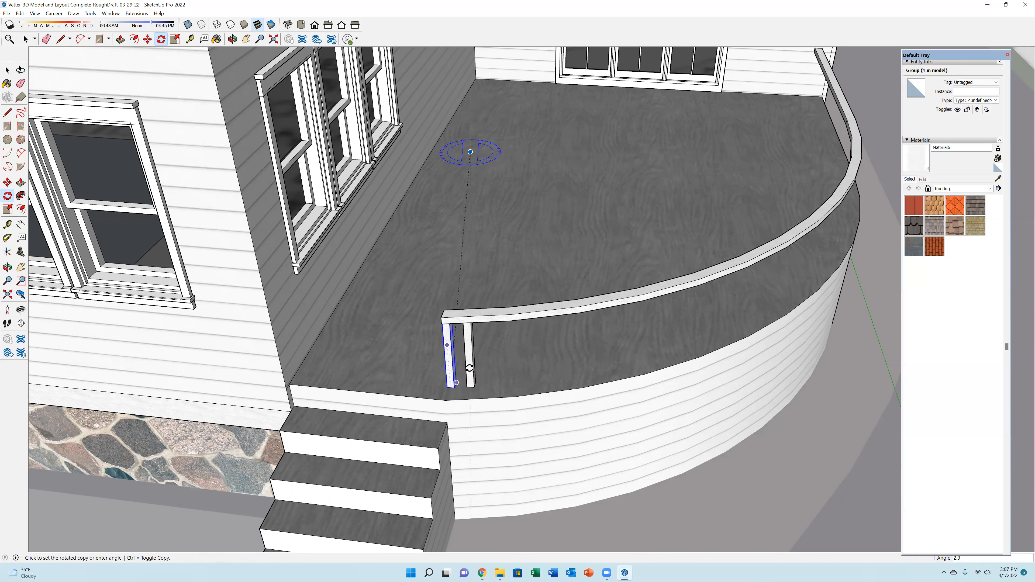
{"action": "left_click", "coordinate": [469, 369]}
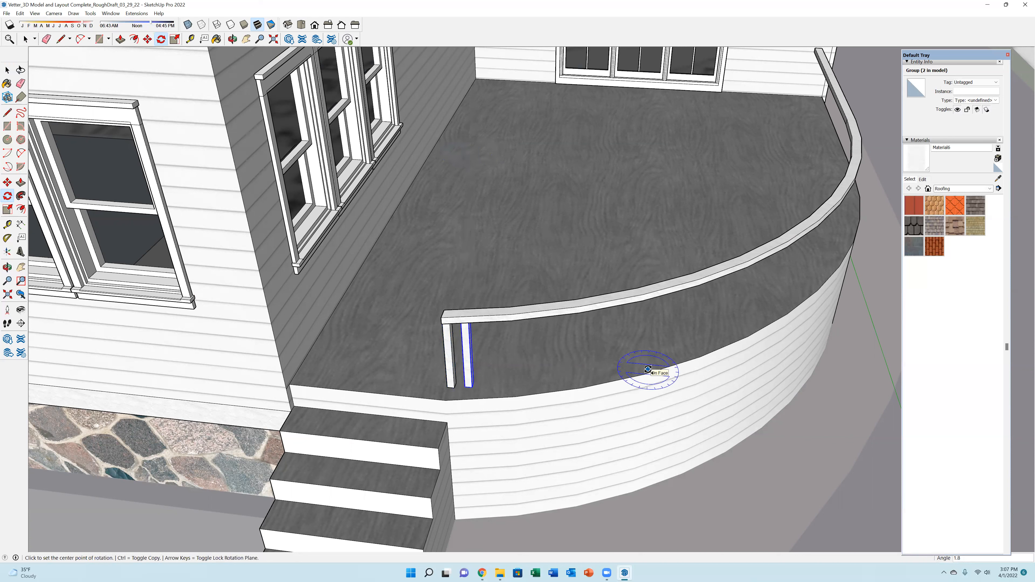
Step: Array the rotated baluster copy 50 times (50x) along the curved rail
{"action": "type", "text": "40x"}
{"action": "key", "text": "Return"}
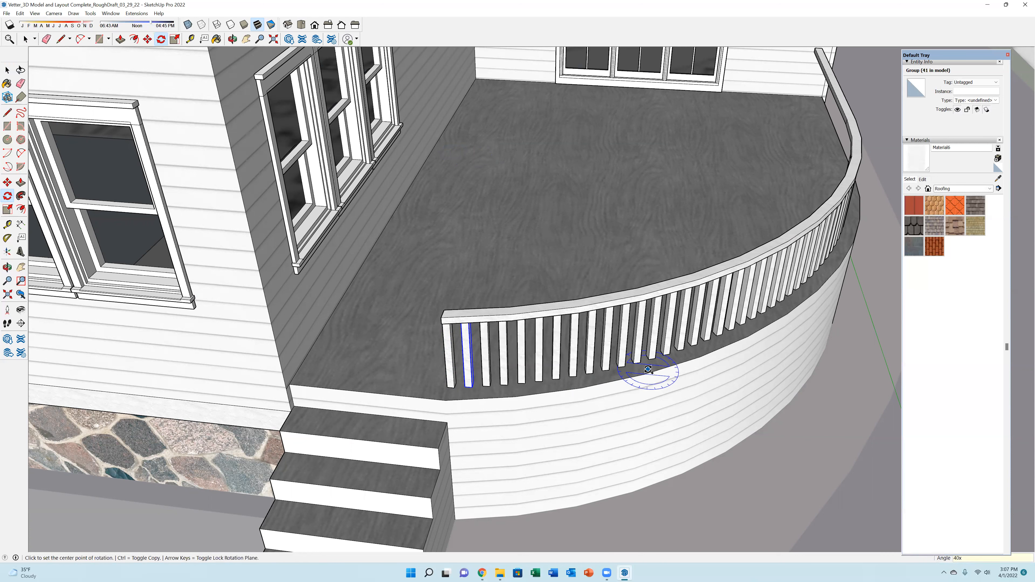
{"action": "type", "text": "50x"}
{"action": "key", "text": "Return"}
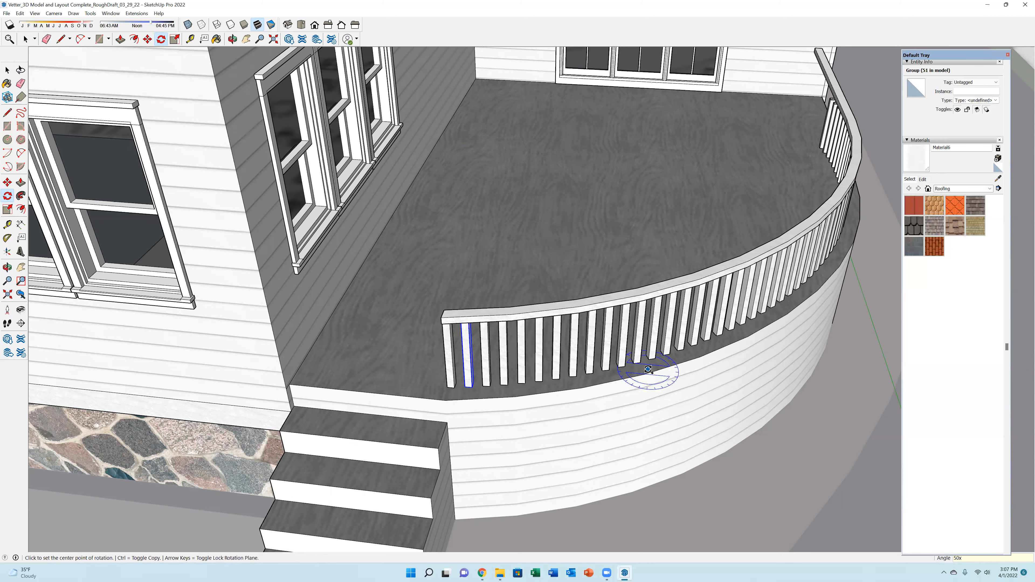
Step: Erase the last balusters that stray from the rail where it straightens toward the house wall
{"action": "middle_click_drag", "start_coordinate": [612, 248], "coordinate": [354, 126], "text": "shift"}
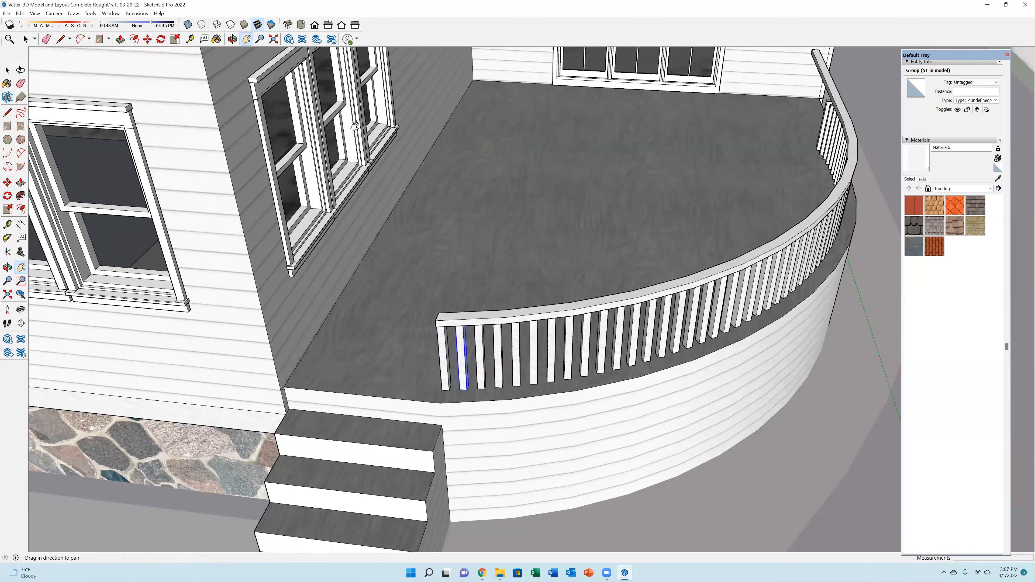
{"action": "left_click_drag", "start_coordinate": [354, 127], "coordinate": [447, 108], "text": "shift"}
{"action": "middle_click_drag", "start_coordinate": [447, 107], "coordinate": [547, 448]}
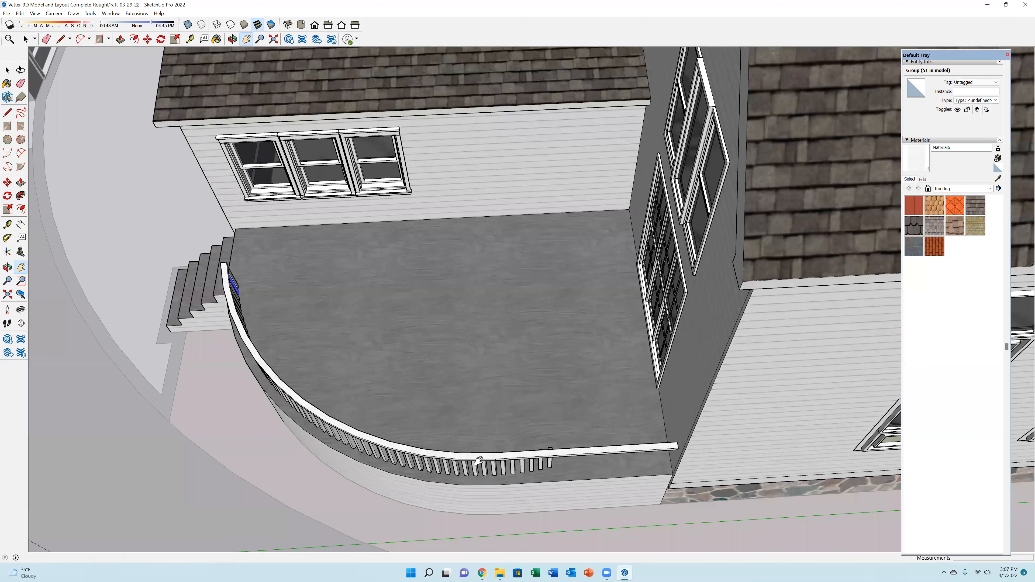
{"action": "scroll", "coordinate": [479, 460], "scroll_direction": "up", "scroll_amount": 4}
{"action": "key", "text": "e"}
{"action": "mouse_move", "coordinate": [485, 446]}
{"action": "left_mouse_down"}
{"action": "mouse_move", "coordinate": [531, 436]}
{"action": "mouse_move", "coordinate": [485, 444]}
{"action": "left_mouse_up"}
{"action": "middle_click_drag", "start_coordinate": [485, 443], "coordinate": [483, 441]}
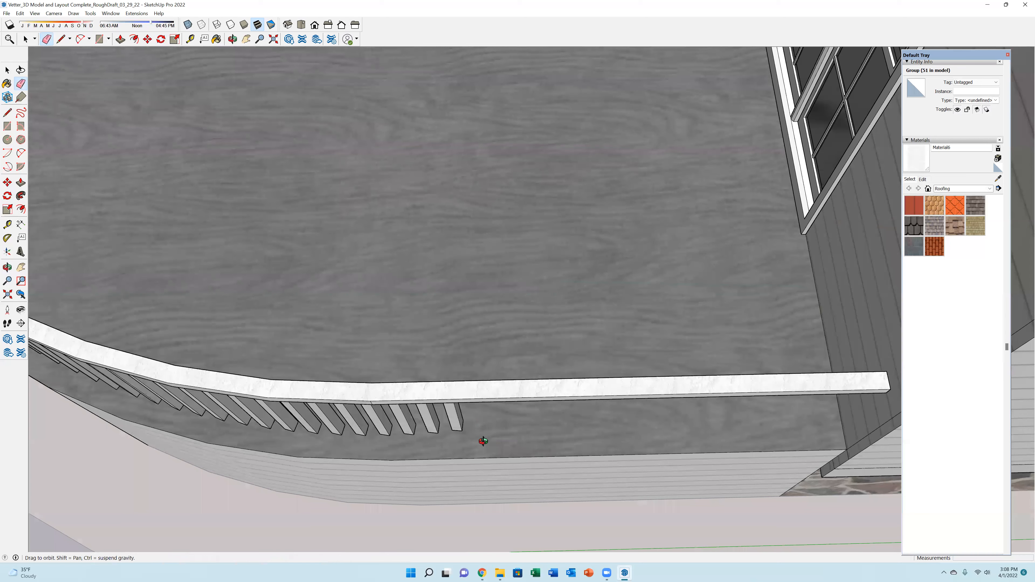
Step: Copy the last baluster about 5 3/8" along the straight end of the rail and array it toward the house wall
{"action": "key", "text": "space"}
{"action": "key", "text": "m"}
{"action": "key", "text": "ctrl"}
{"action": "left_click", "coordinate": [452, 420]}
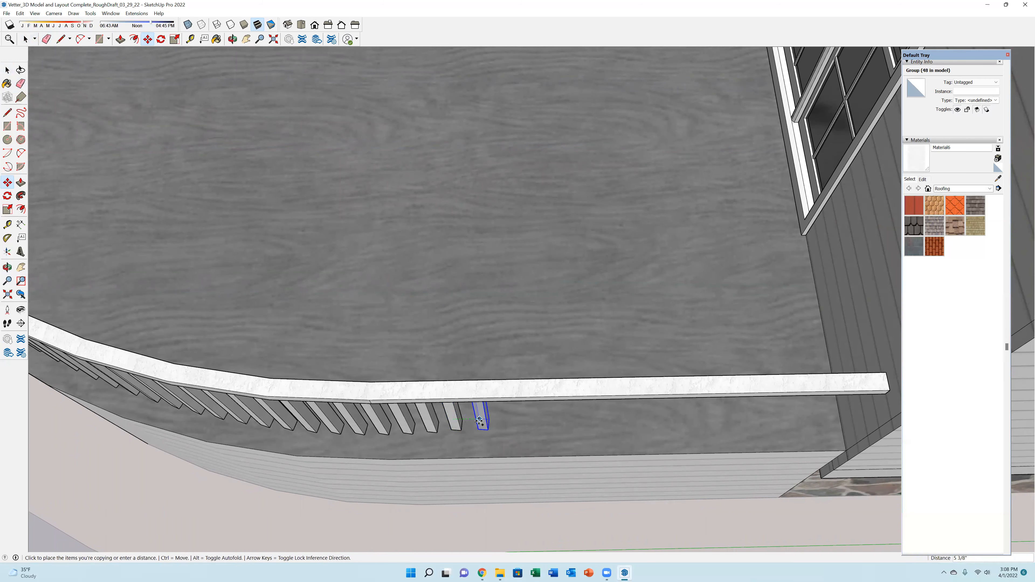
{"action": "type", "text": "9"}
{"action": "key", "text": "Return"}
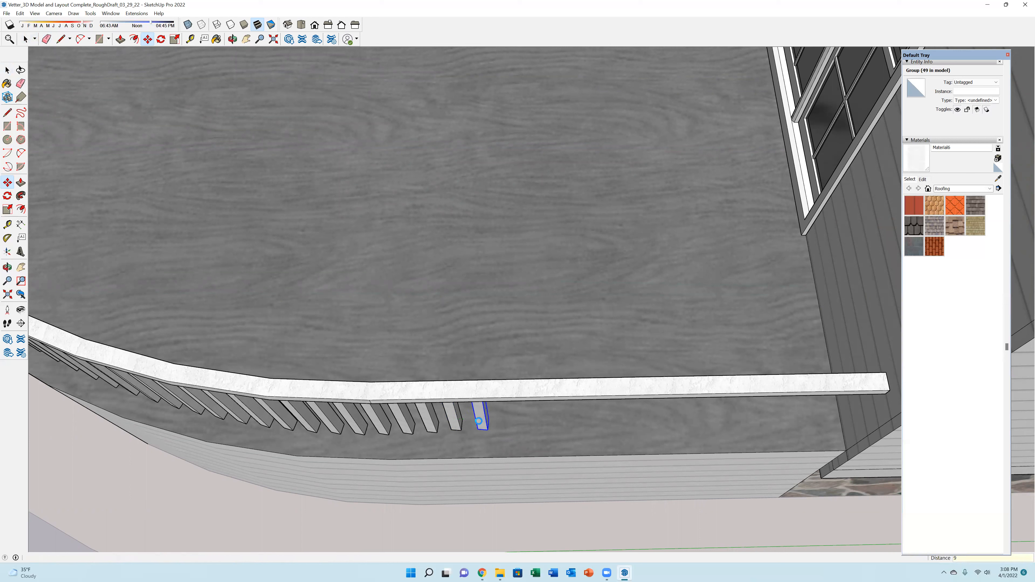
{"action": "type", "text": "9x"}
{"action": "key", "text": "Return"}
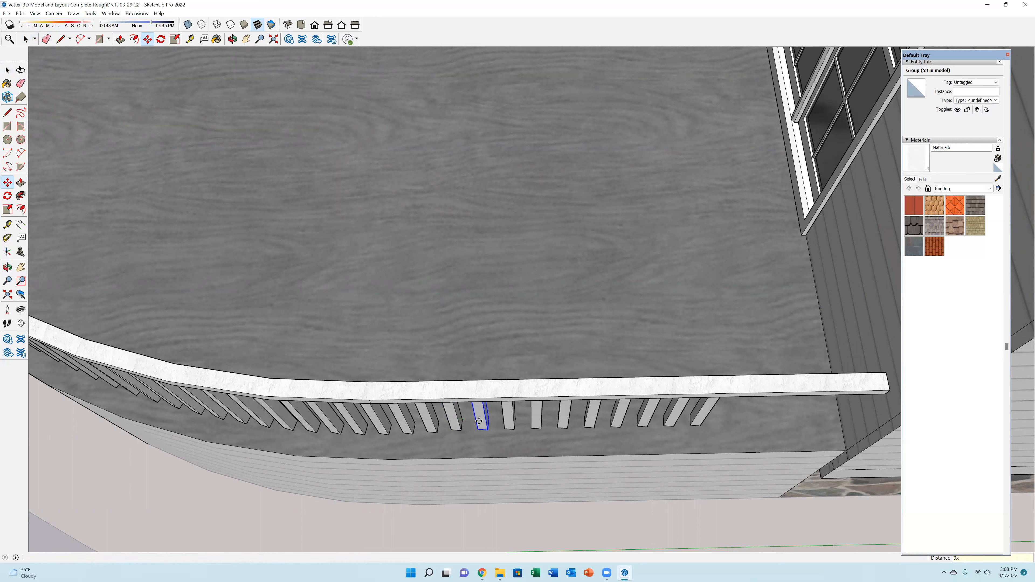
{"action": "key", "text": "Return"}
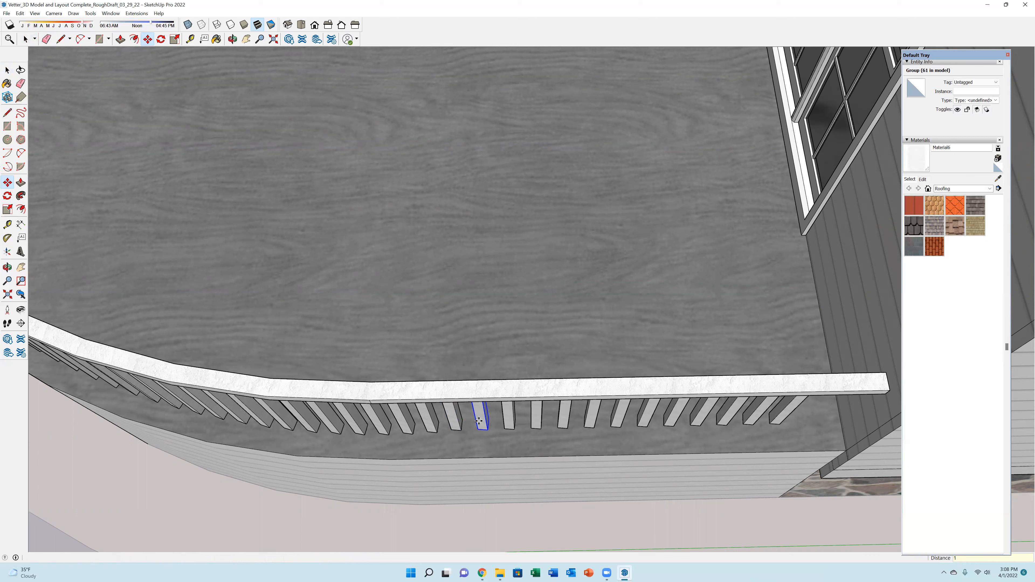
Step: Set the baluster array along the straight end of the rail to 13 copies (13x) toward the house wall
{"action": "type", "text": "13x"}
{"action": "key", "text": "Return"}
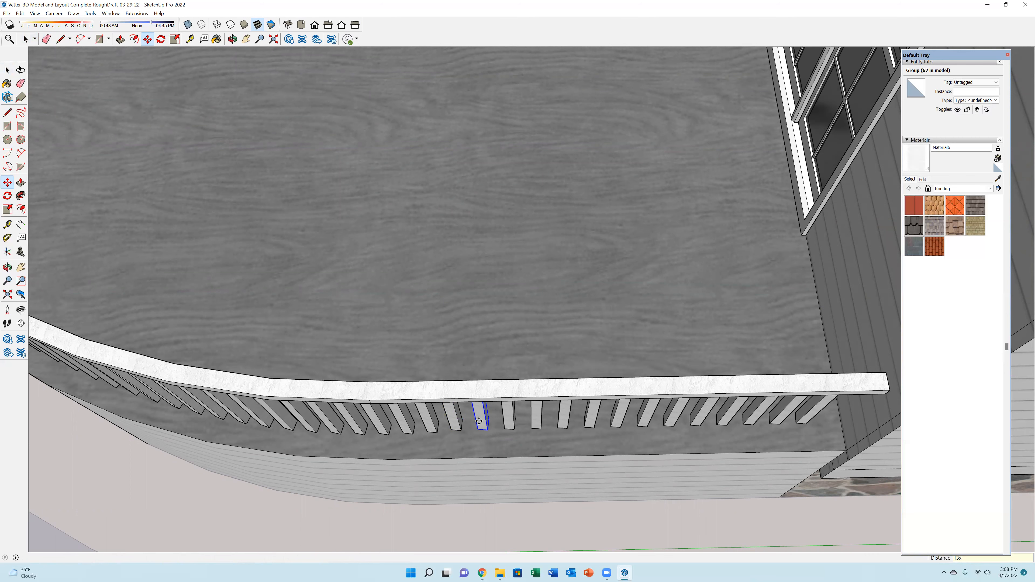
{"action": "scroll", "coordinate": [479, 420], "scroll_direction": "down", "scroll_amount": 3}
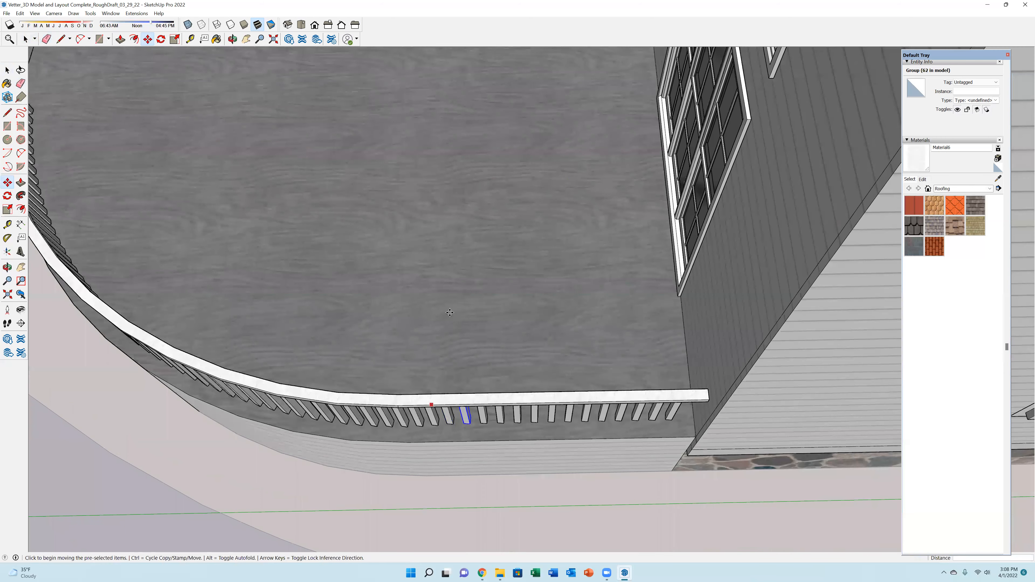
Step: Examine the railing and its baluster spacing around the curved patio from several sides of the house
{"action": "middle_click_drag", "start_coordinate": [449, 312], "coordinate": [489, 288]}
{"action": "scroll", "coordinate": [364, 310], "scroll_direction": "down", "scroll_amount": 10}
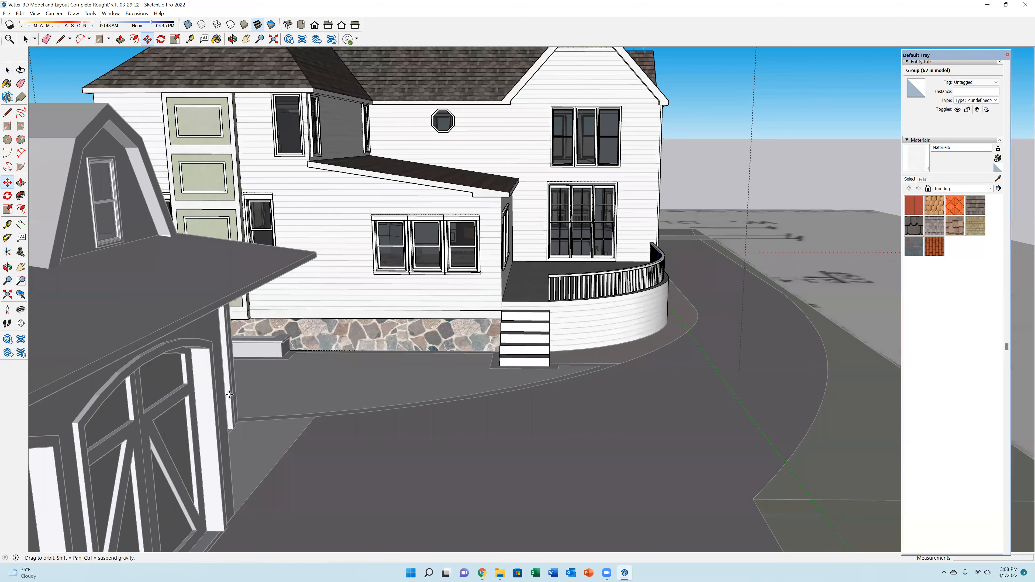
{"action": "middle_click_drag", "start_coordinate": [440, 347], "coordinate": [230, 394]}
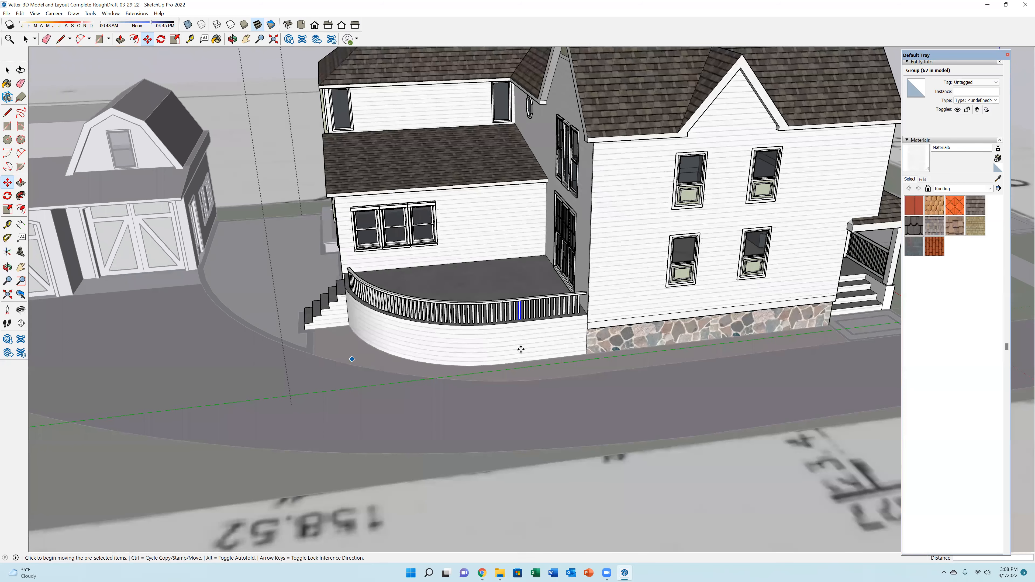
{"action": "scroll", "coordinate": [343, 317], "scroll_direction": "up", "scroll_amount": 5}
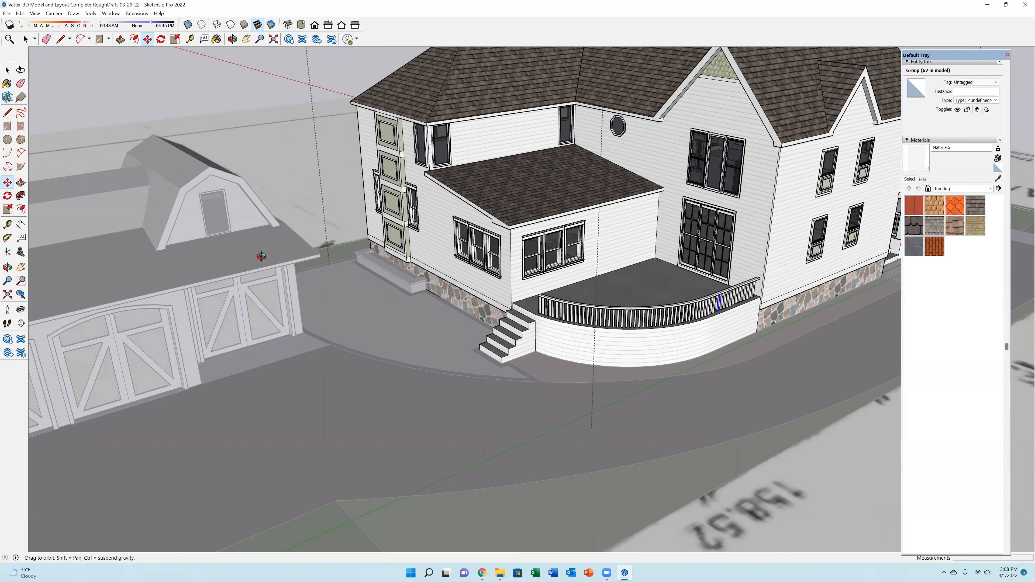
{"action": "middle_click_drag", "start_coordinate": [591, 302], "coordinate": [594, 278]}
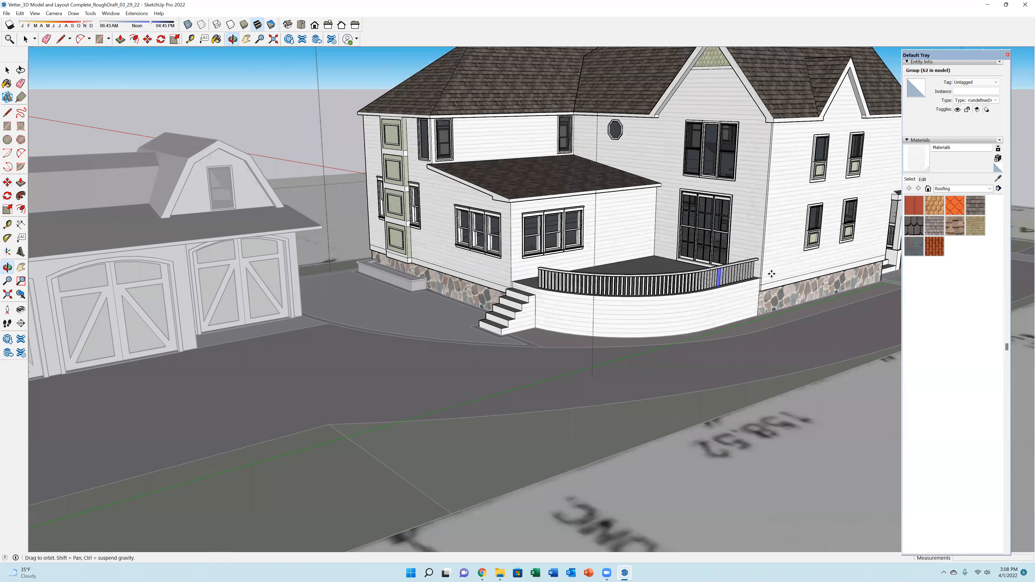
{"action": "middle_click_drag", "start_coordinate": [717, 310], "coordinate": [875, 350]}
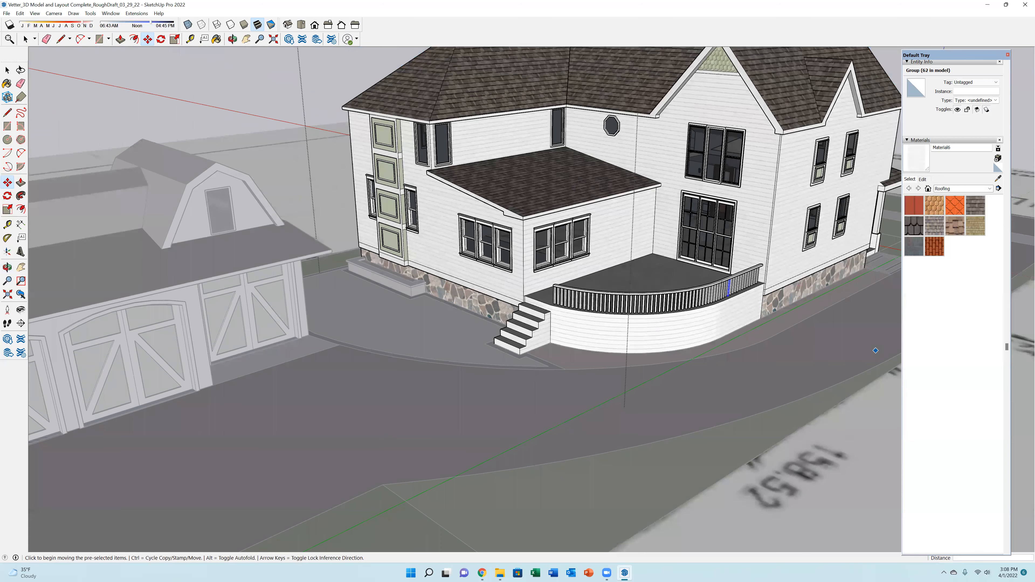